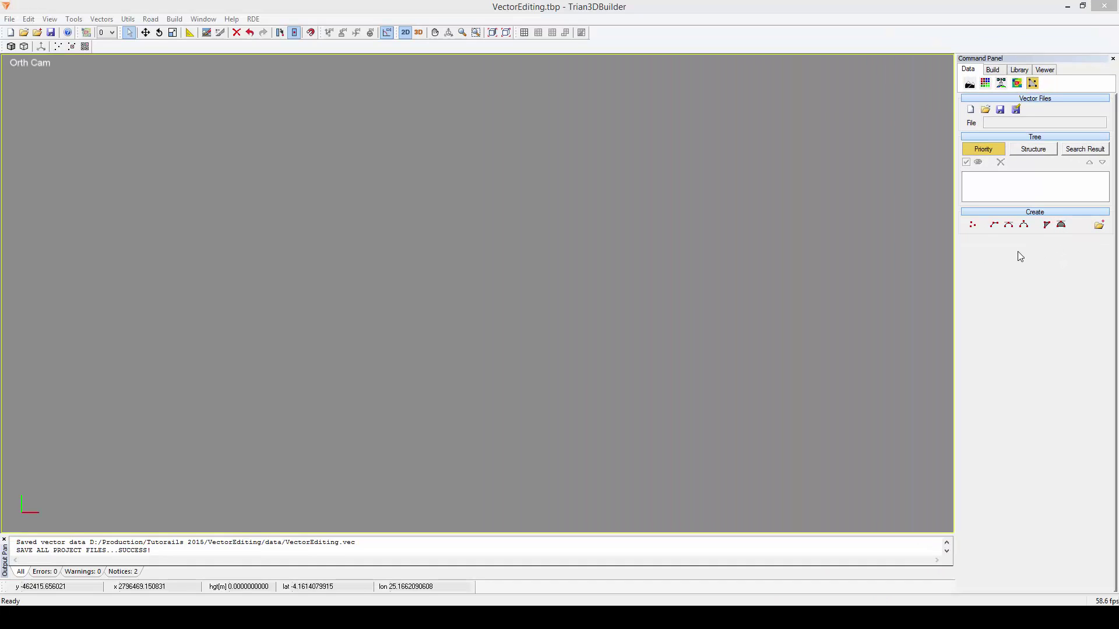
Place six Build up Area points in two rows of three
left_click(973, 226)
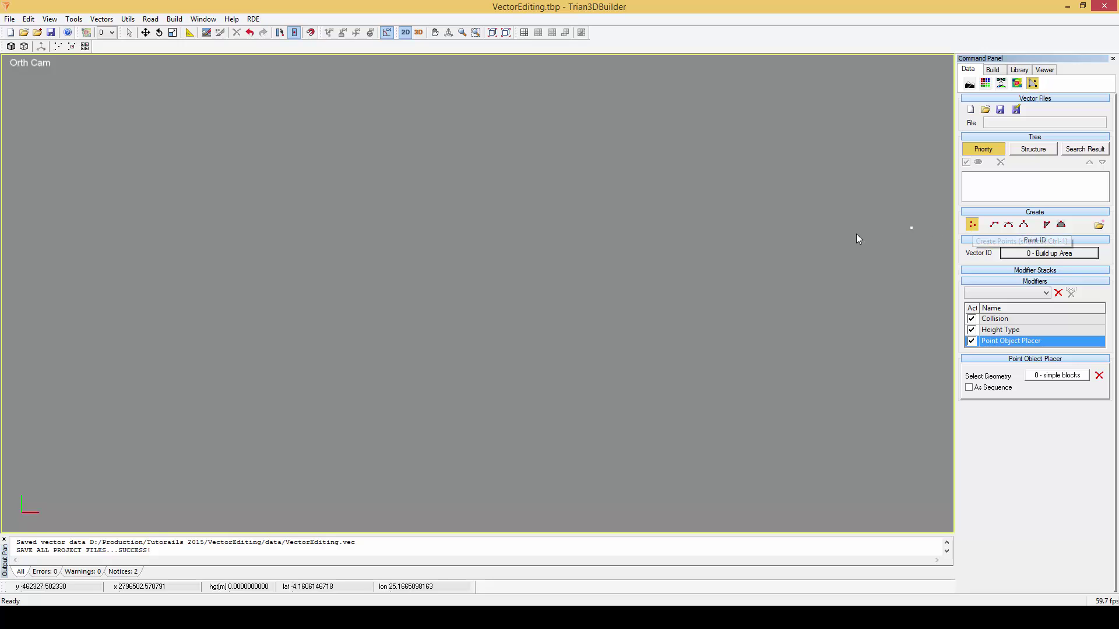
left_click(97, 245)
left_click(113, 244)
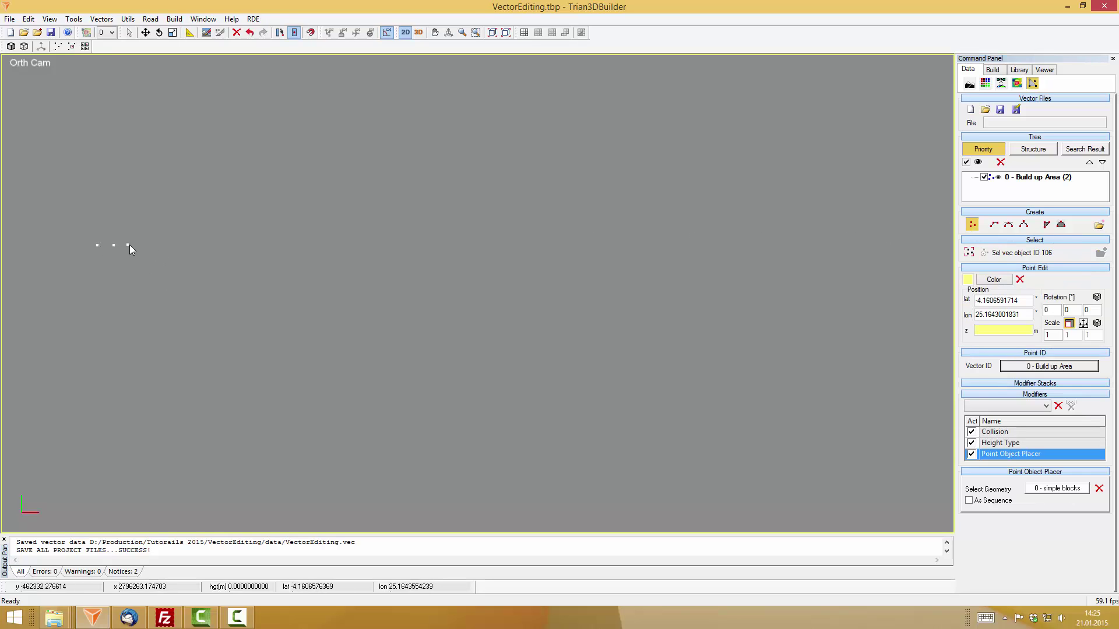
left_click(130, 245)
left_click(95, 278)
left_click(117, 277)
left_click(161, 278)
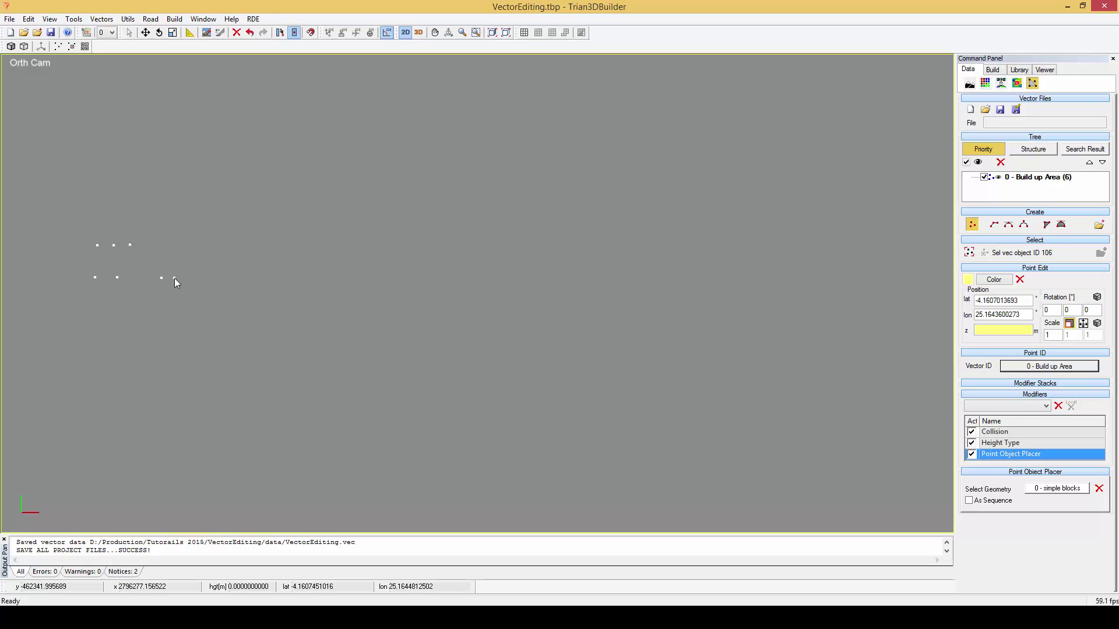
key("Escape")
Draw a zigzag Trail line to the right of the points
left_click(994, 225)
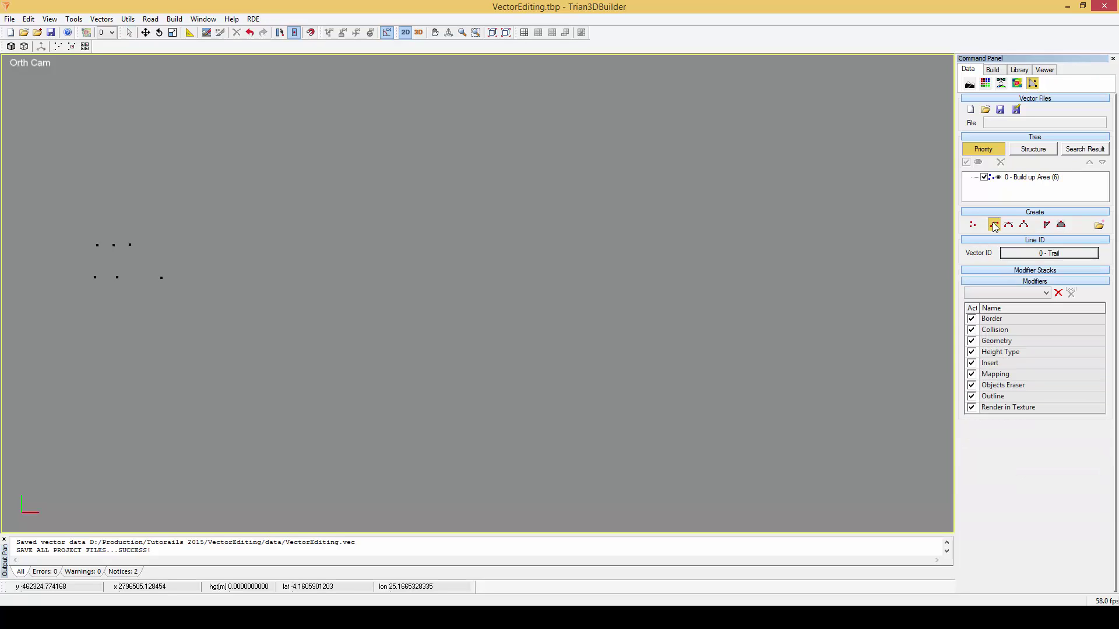
left_click(201, 260)
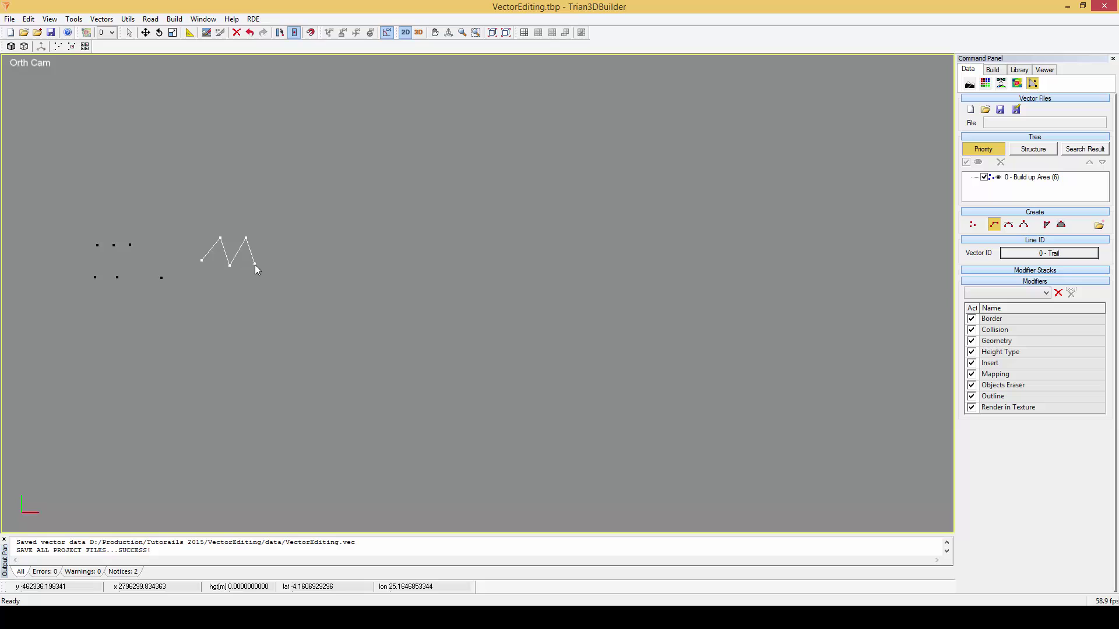
right_click(292, 260)
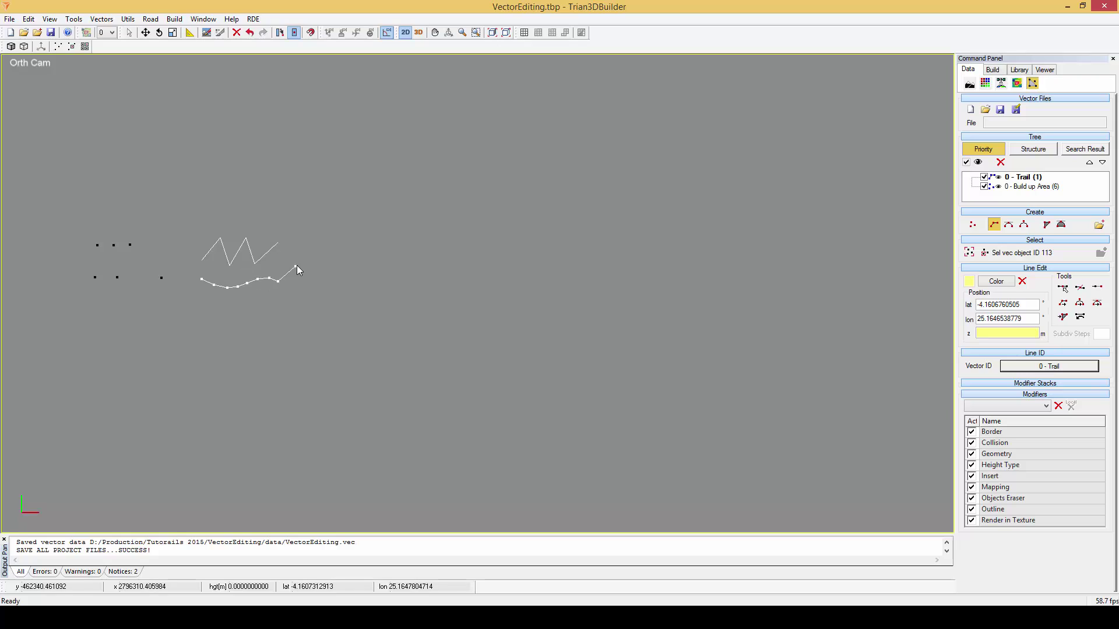
Finish the second line as a smooth curve, then draw a Bezier curve beside it
right_click(296, 266)
left_click(1007, 226)
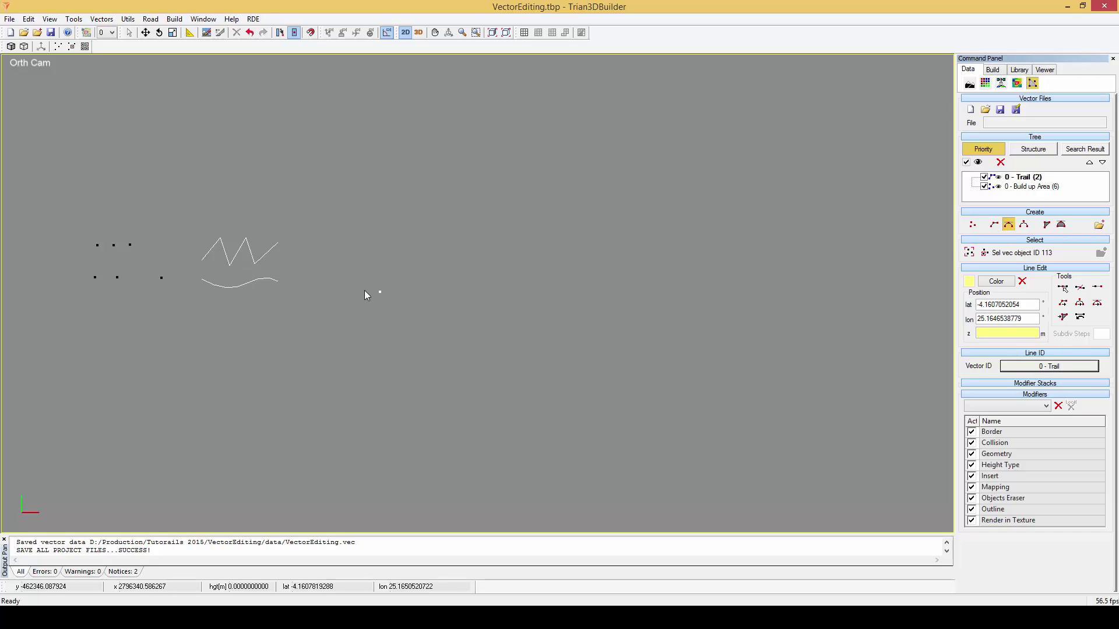
left_click(330, 284)
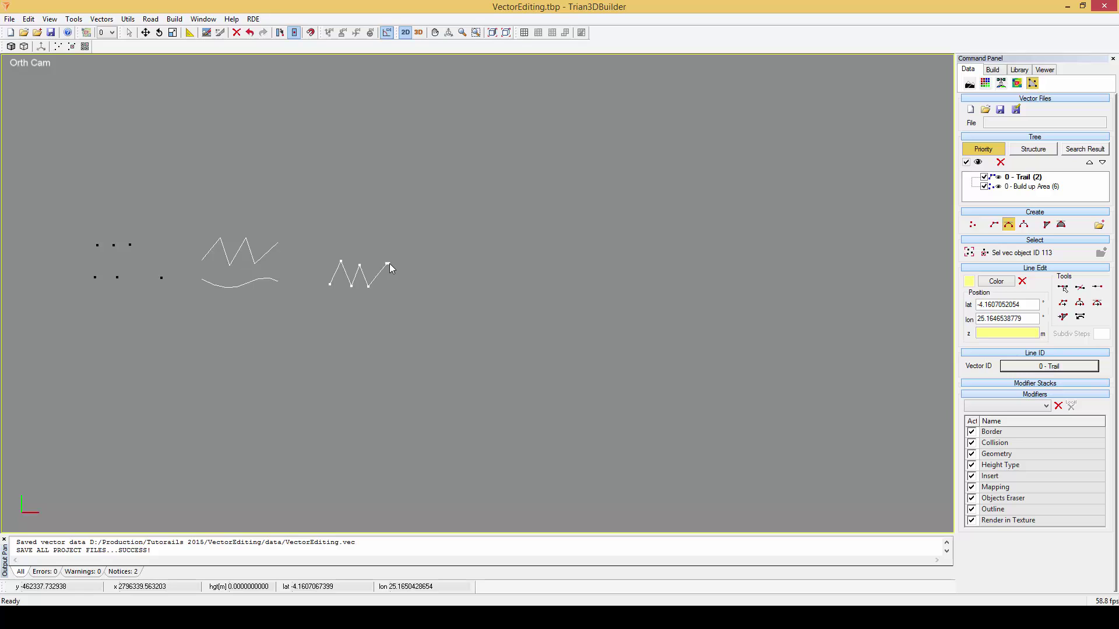
left_click_drag(388, 264, 436, 267)
right_click(438, 285)
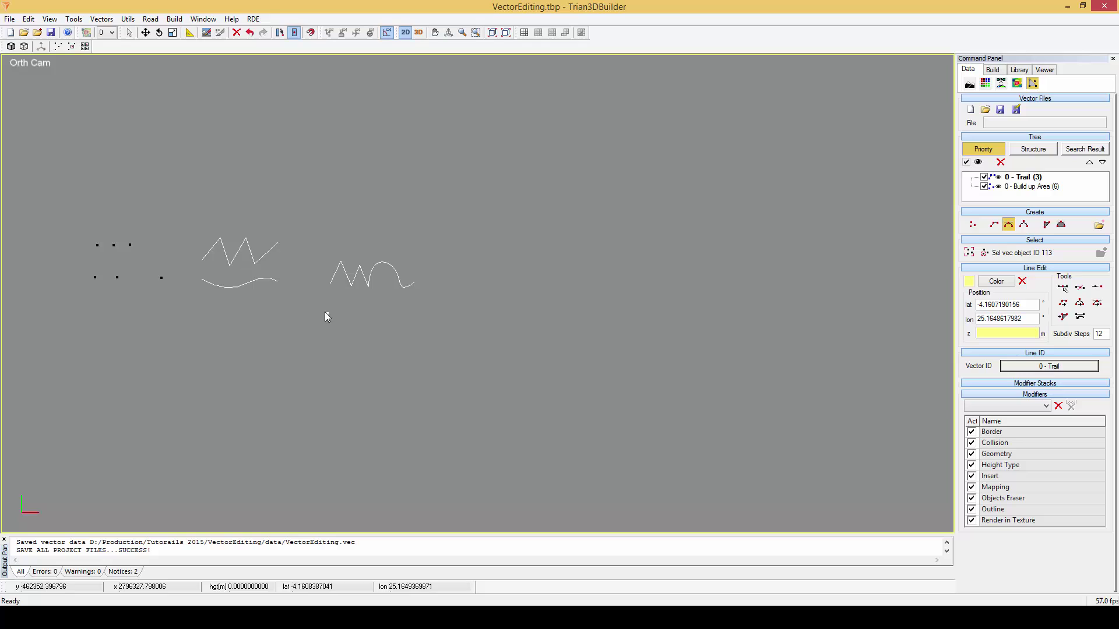
Draw a second, wavy Bezier curve below the first one
left_click(324, 308)
left_click_drag(335, 310, 350, 320)
left_click_drag(380, 307, 431, 323)
right_click(432, 304)
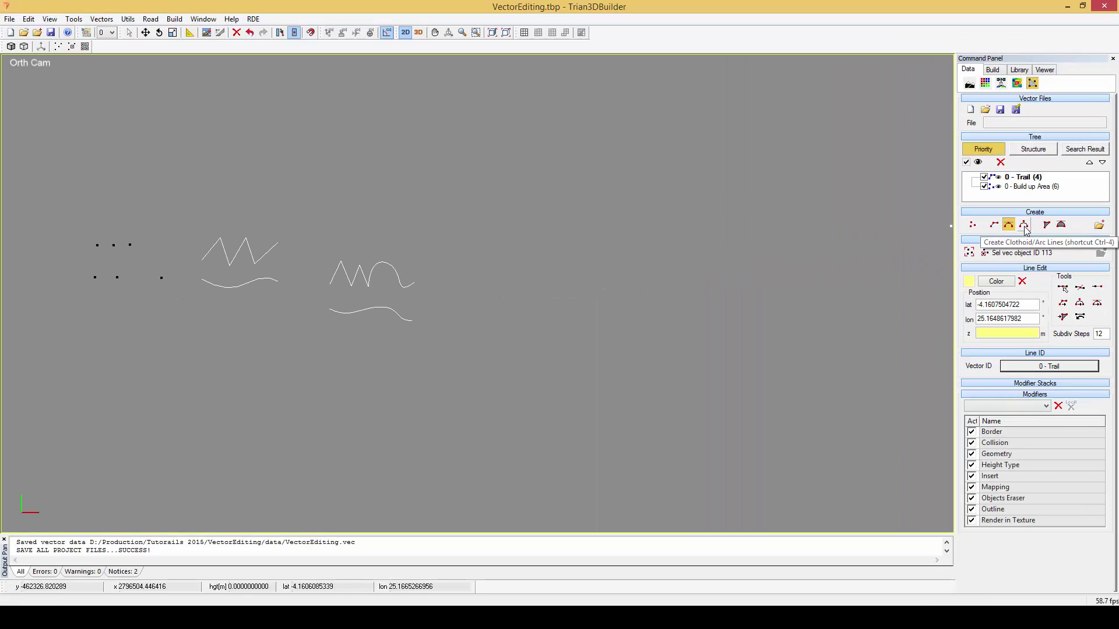
Draw a sweeping S-shaped clothoid Trail line with six vertices
left_click(1024, 226)
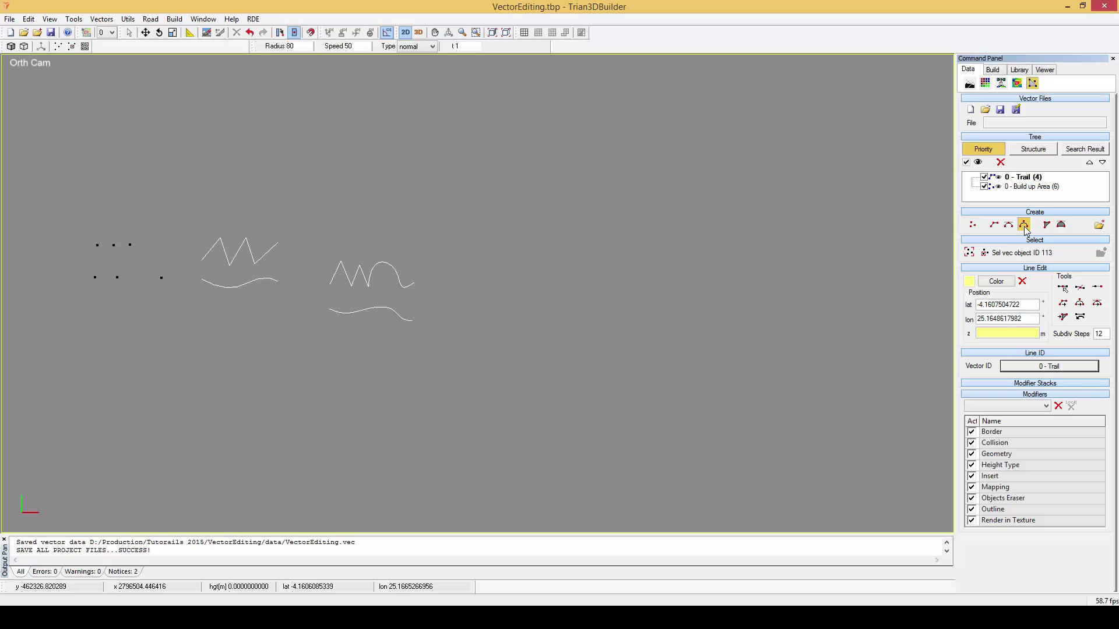
left_click(455, 303)
left_click(497, 304)
left_click(498, 258)
left_click(544, 260)
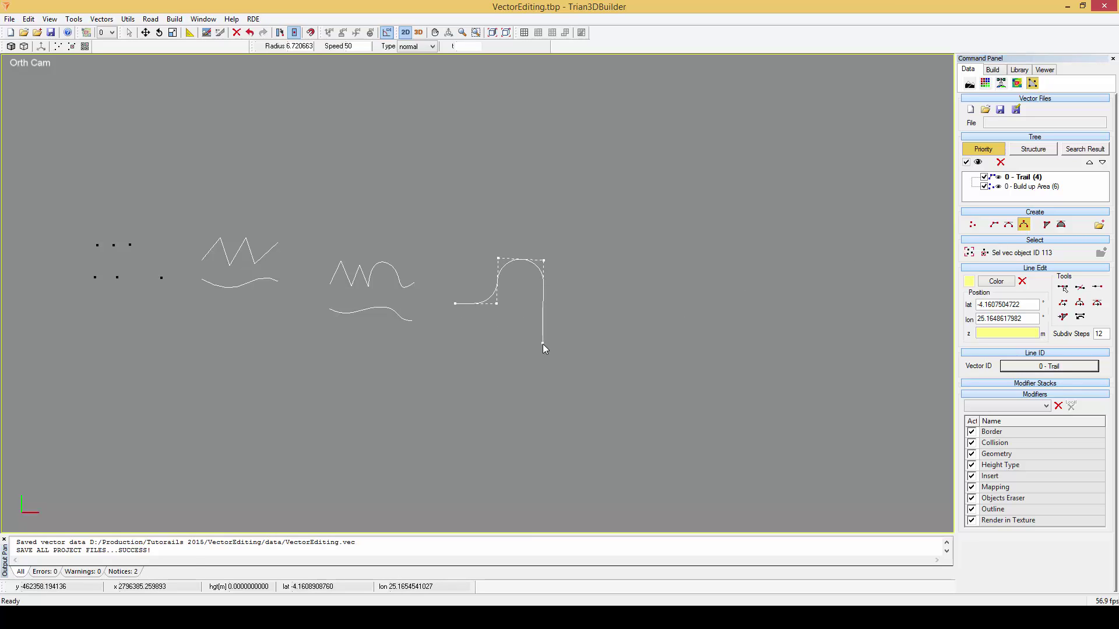
left_click(542, 350)
left_click(603, 350)
right_click(610, 261)
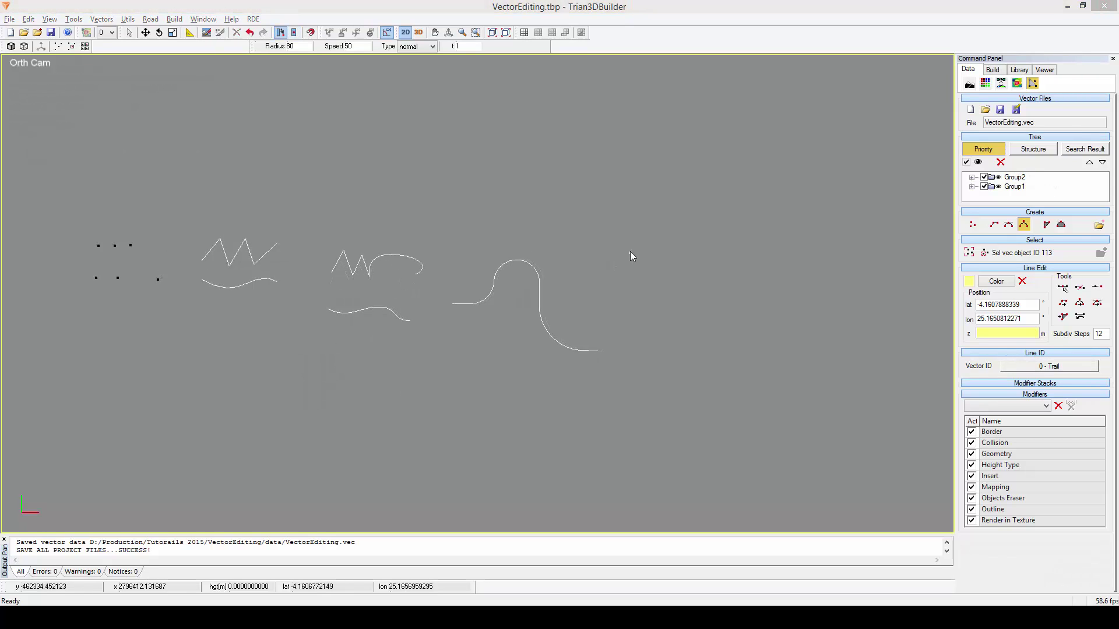
Draw a closed hexagonal Trees - Forest area to the right of the trail
left_click(1046, 225)
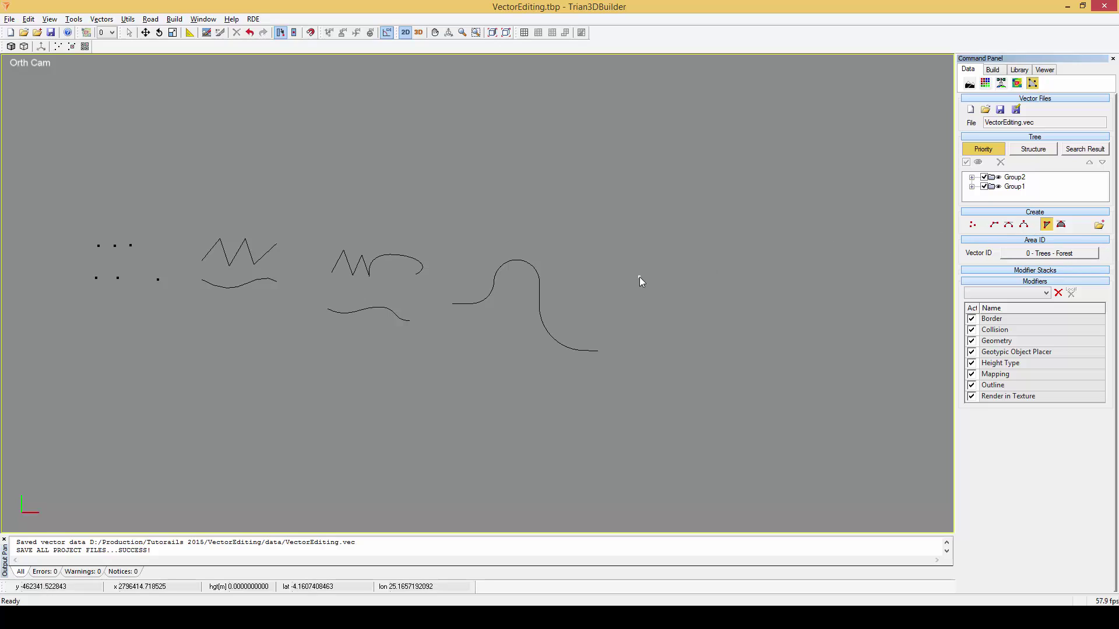
left_click(640, 276)
left_click(658, 260)
left_click(683, 275)
left_click(681, 298)
left_click(664, 311)
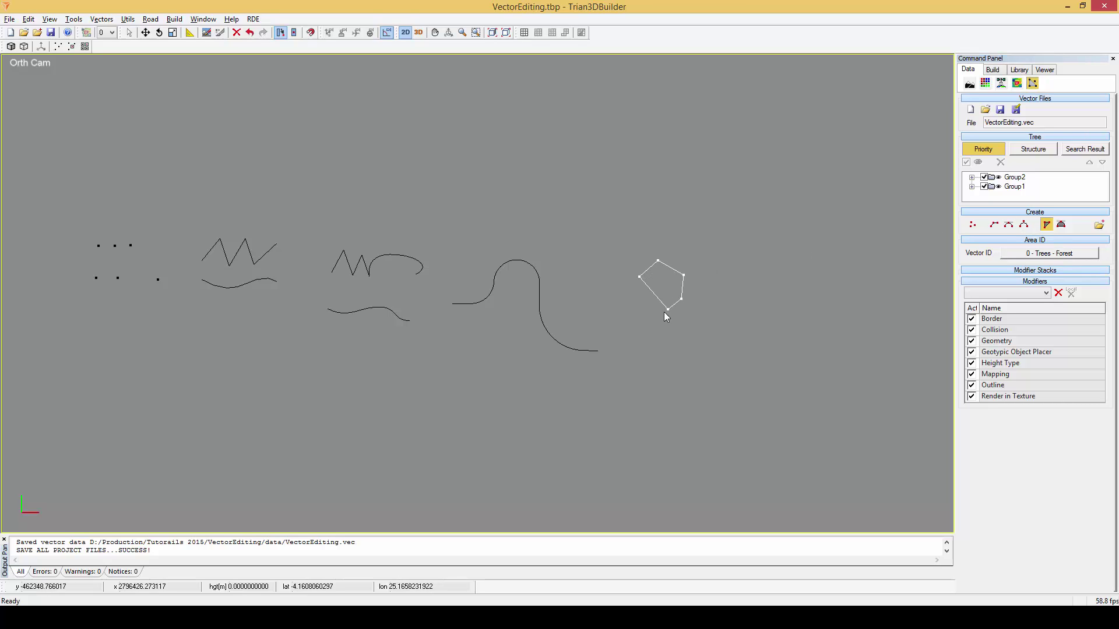
left_click(641, 306)
right_click(601, 282)
right_click(601, 282)
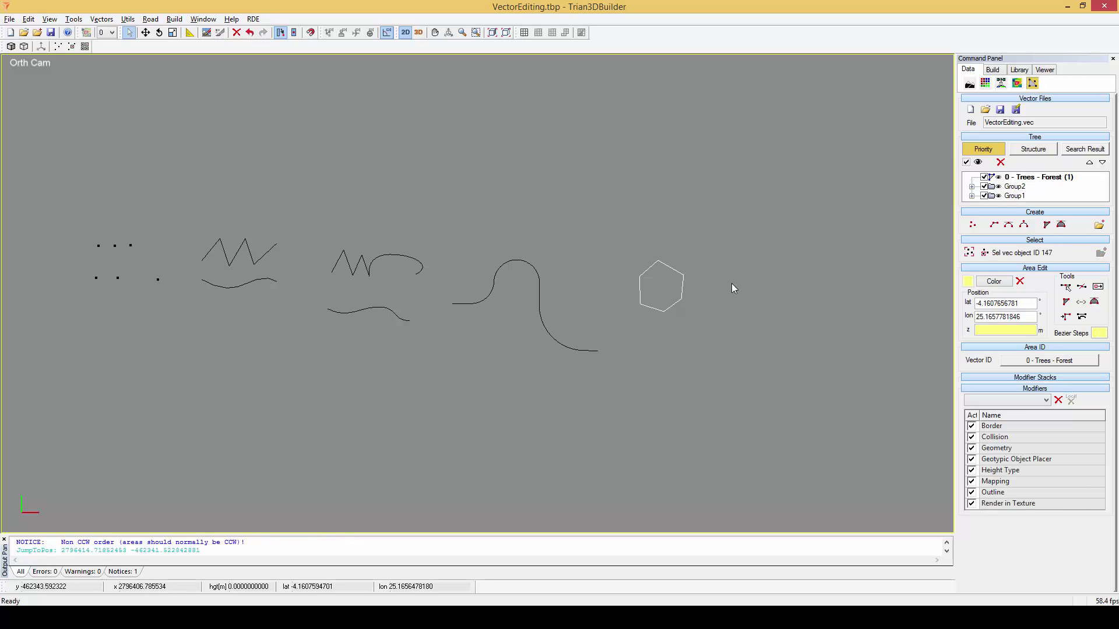
Start a rounded Bezier area with three dragged points beside the hexagon
left_click(1060, 230)
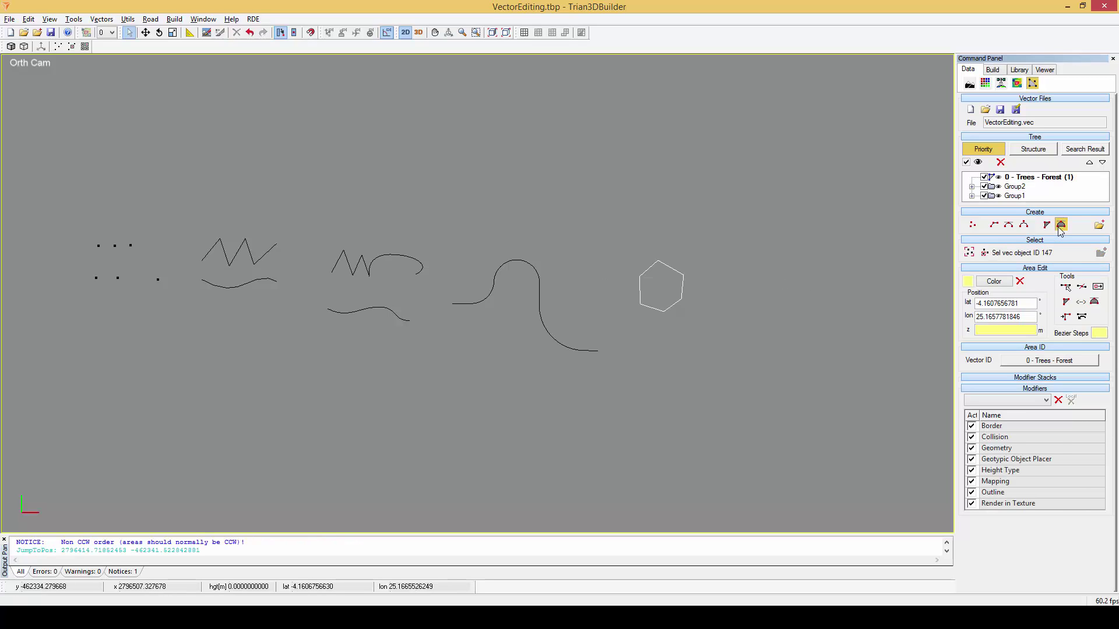
left_click_drag(733, 277, 803, 312)
left_click_drag(790, 346, 770, 365)
left_click_drag(726, 341, 739, 354)
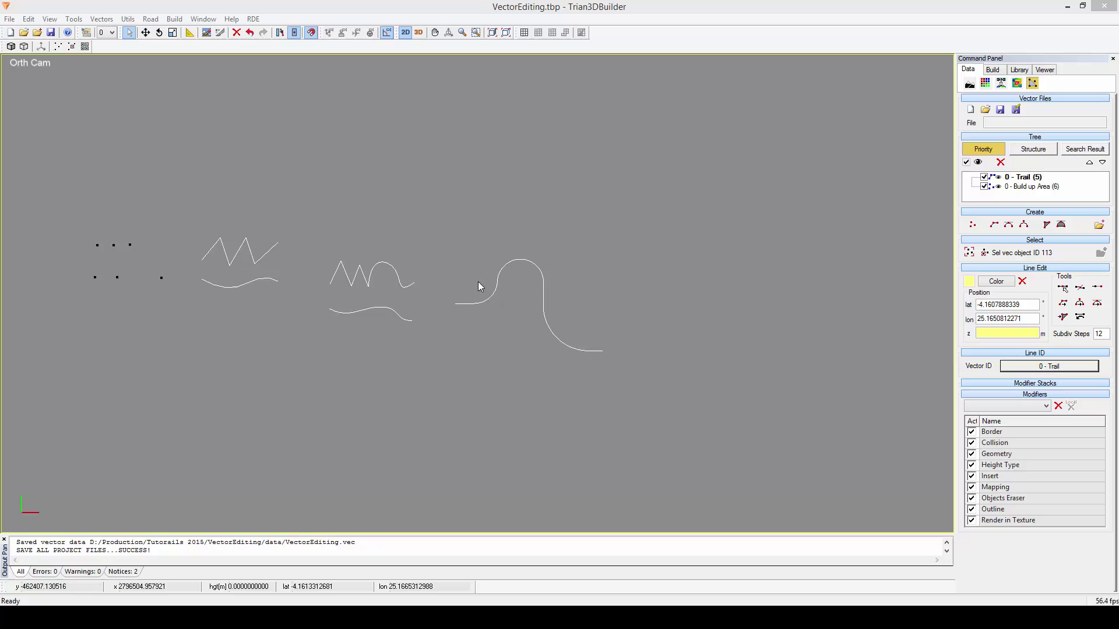
left_click(1026, 179)
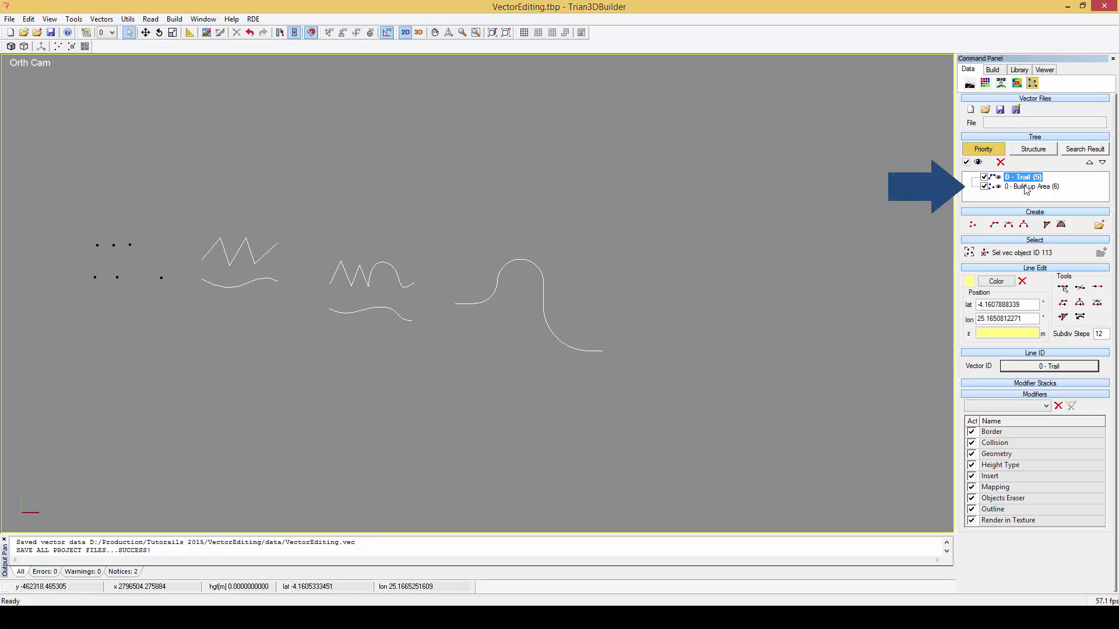
left_click(1026, 187)
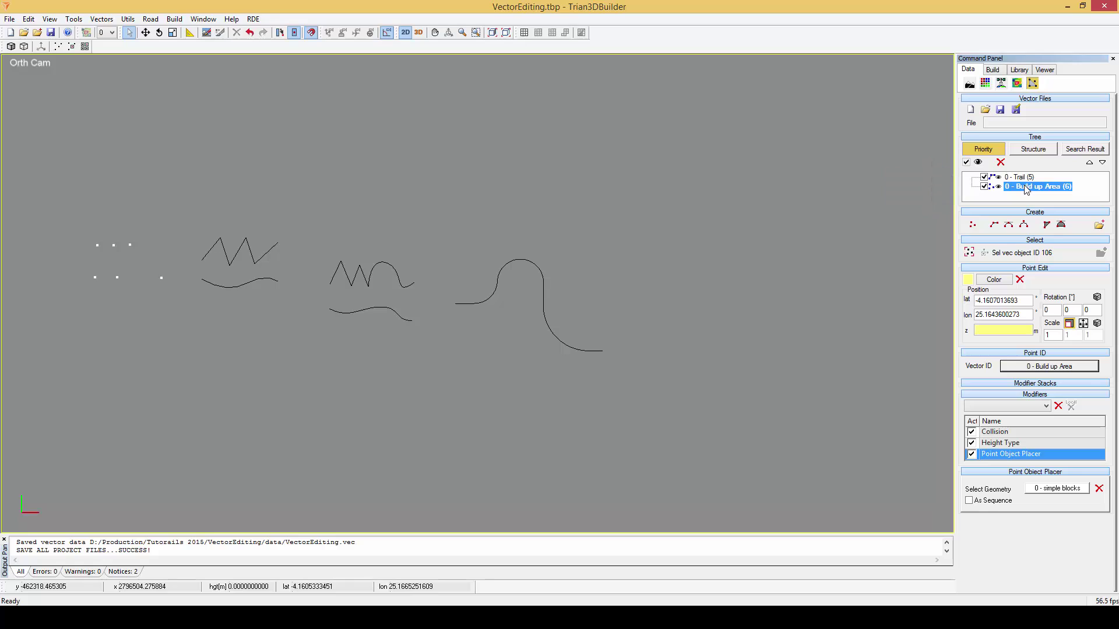
left_click(535, 258)
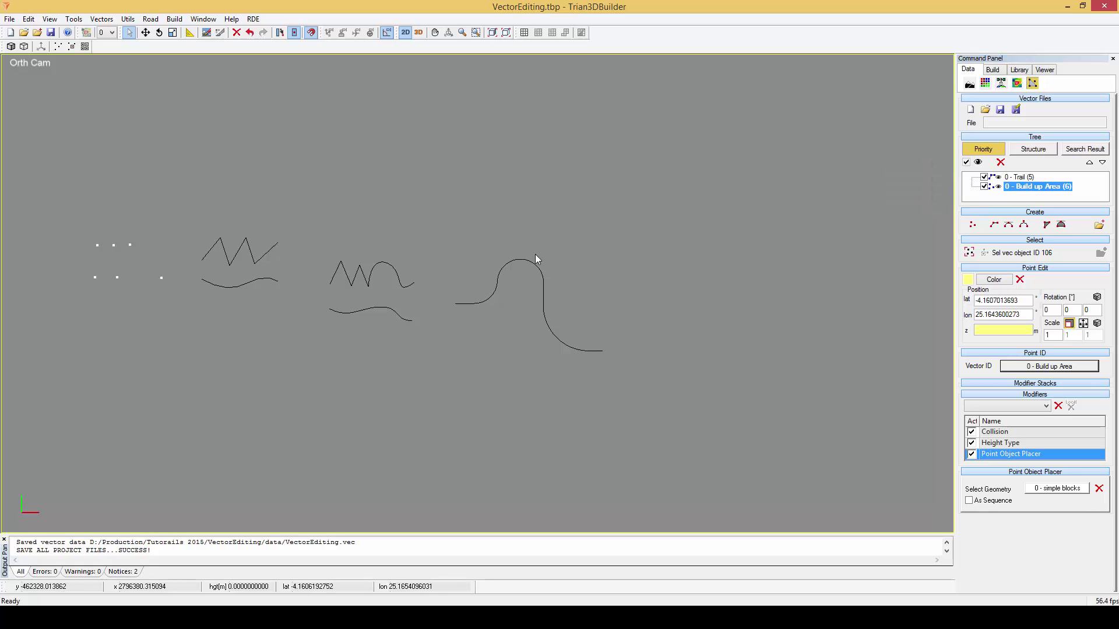
left_click(163, 282)
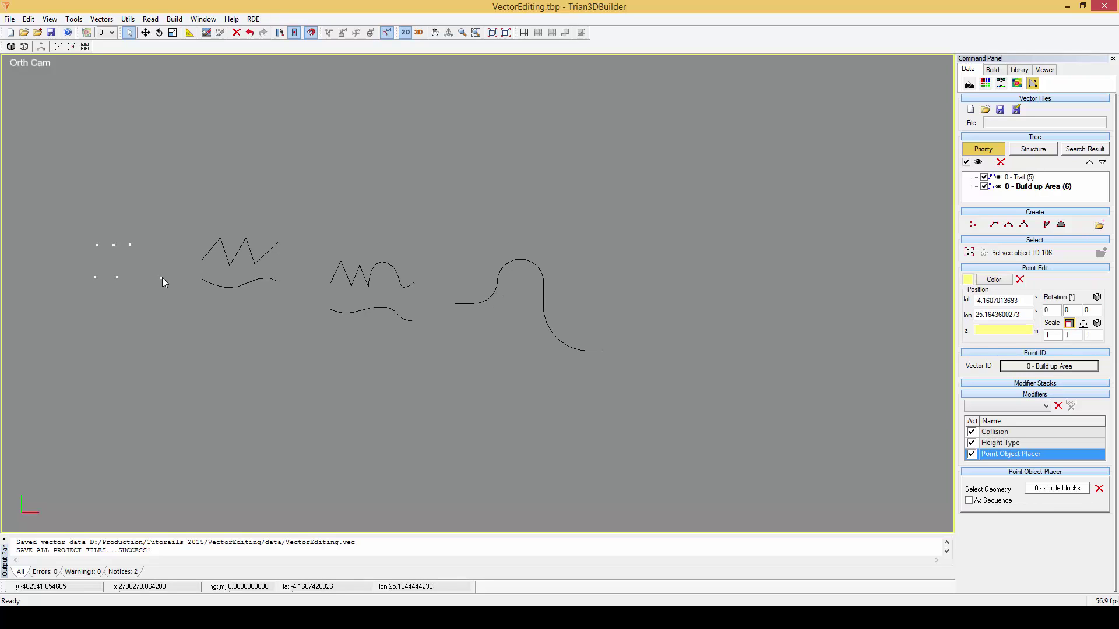
left_click(232, 285)
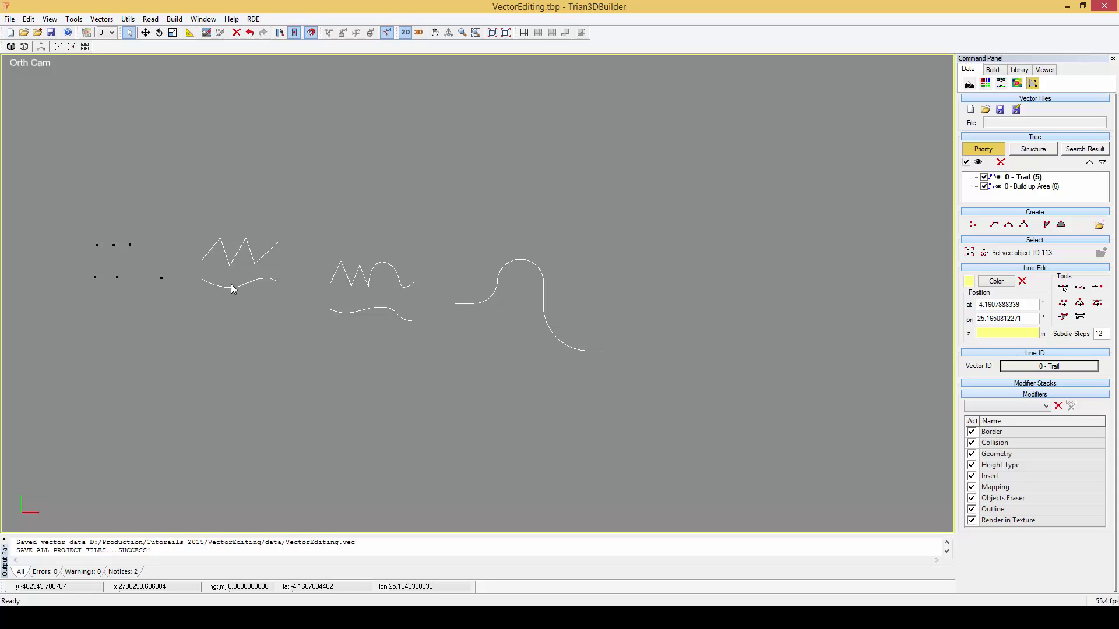
Select the S-curve, the upper zigzag-and-curve line and the lower wave line
left_click(969, 253)
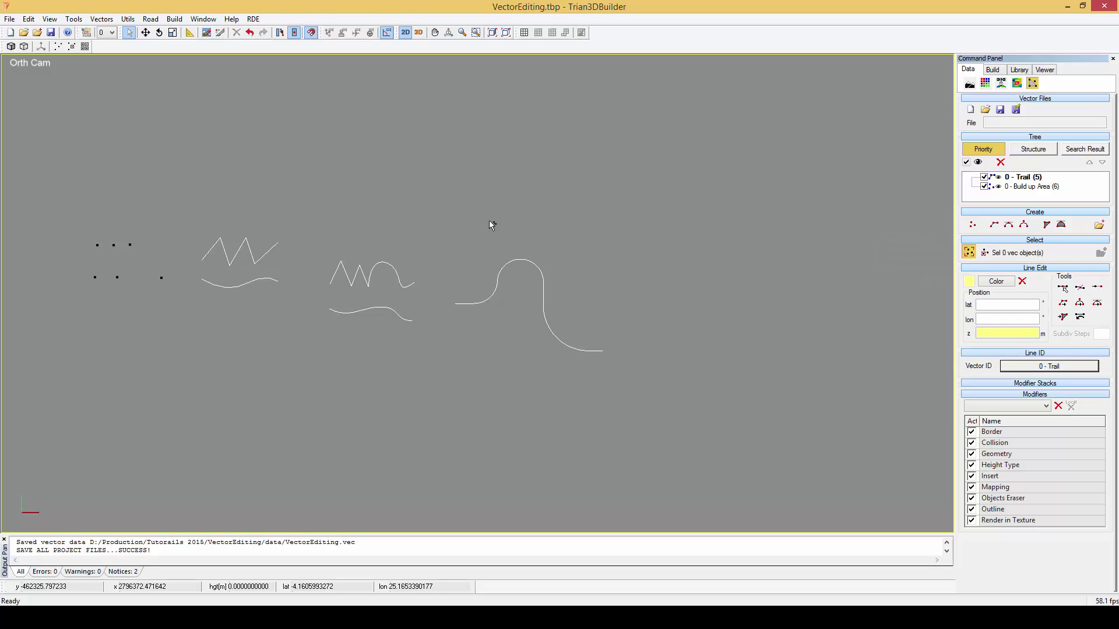
left_click(542, 280)
left_click_drag(400, 237, 352, 289)
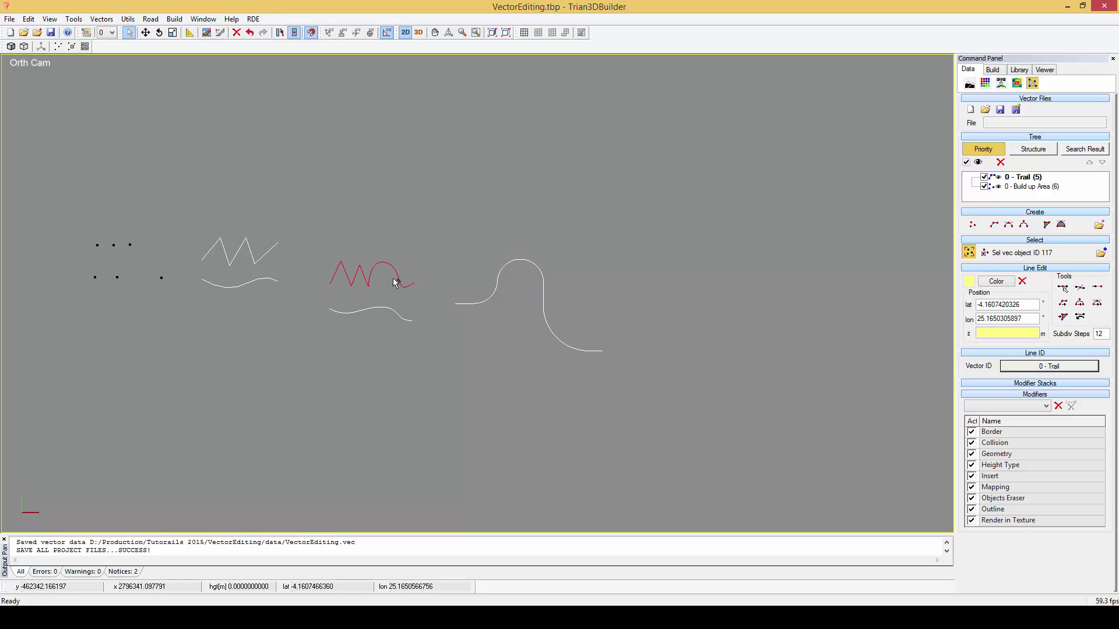
left_click_drag(267, 274, 293, 295)
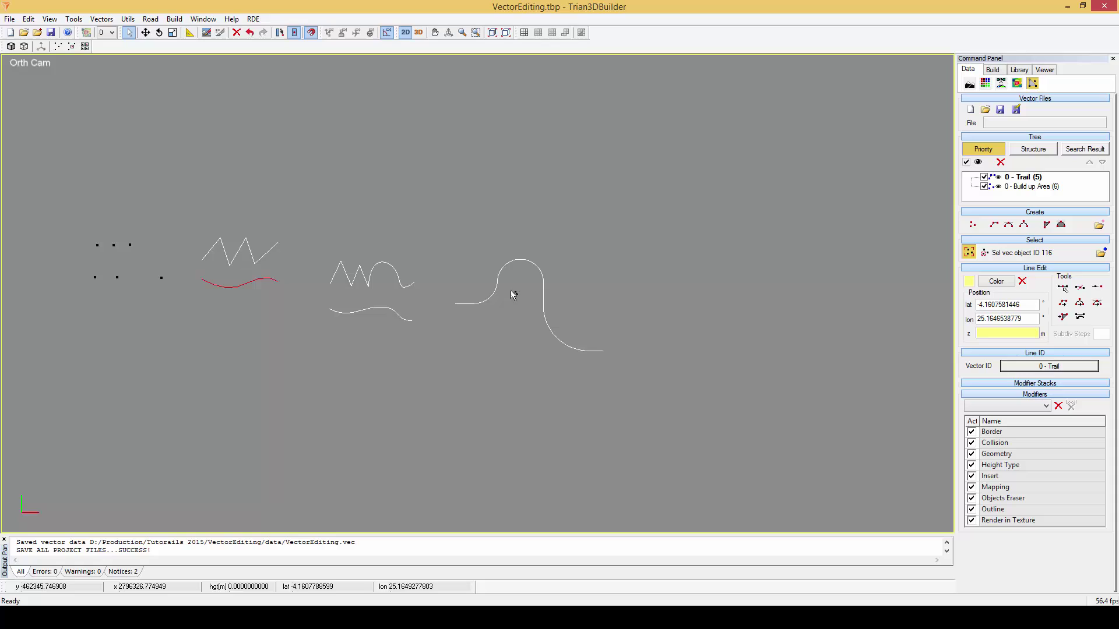
Subselect vertices on the lower wave, then clear them and bring up the selection modes
left_click(984, 253)
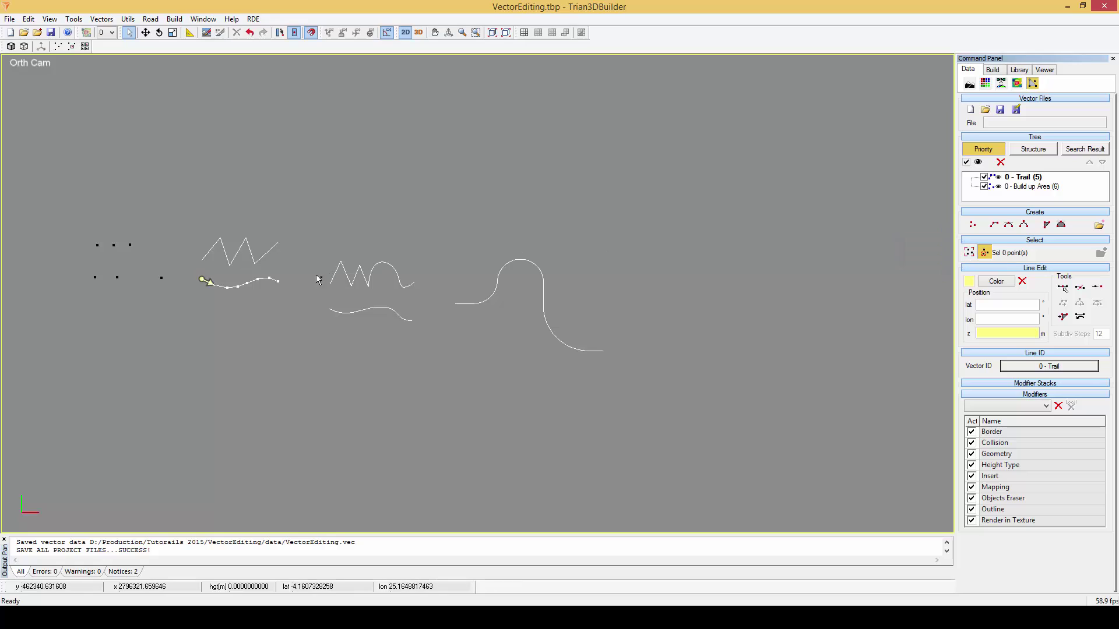
left_click(278, 281)
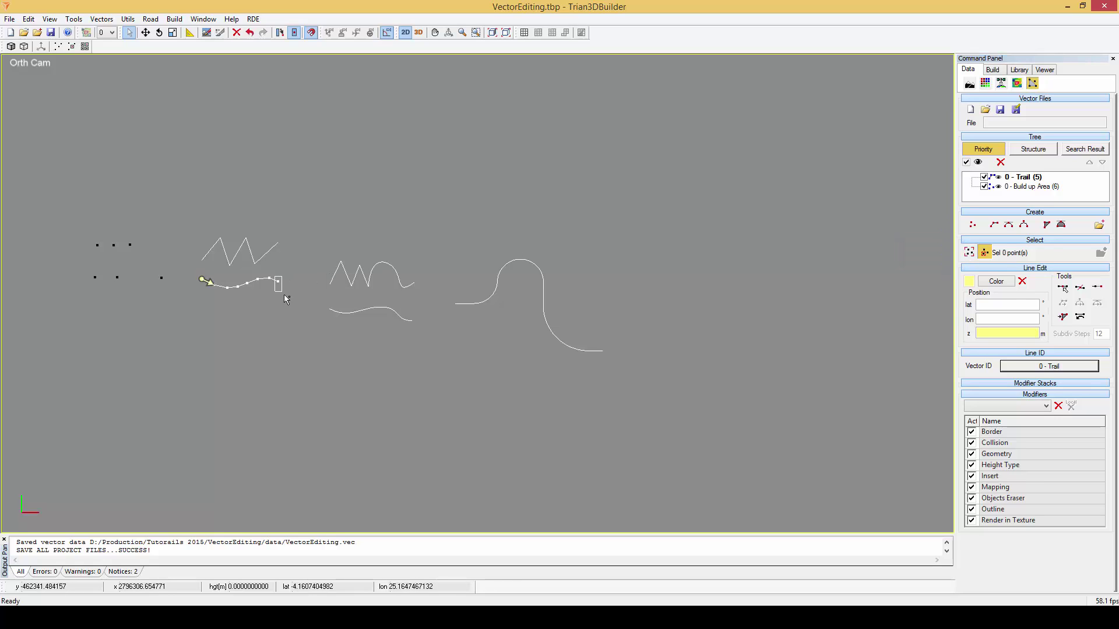
left_click(238, 287)
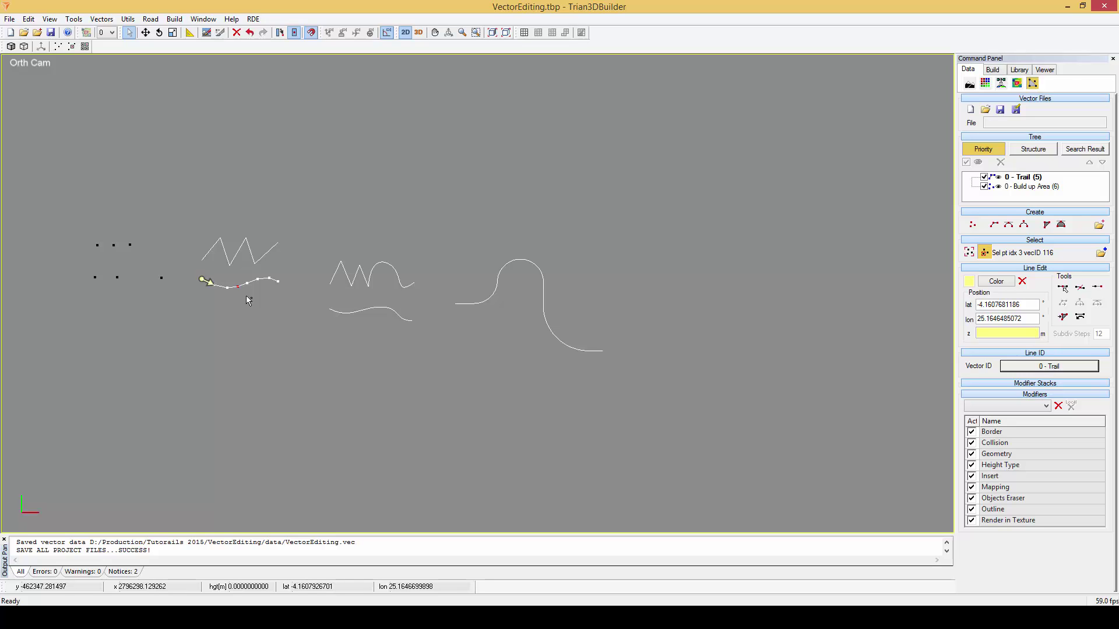
mouse_move(246, 294)
left_mouse_down("shift")
mouse_move(253, 275)
mouse_move(264, 294)
mouse_move(245, 275)
left_mouse_up("shift")
left_click(283, 324)
right_click(283, 324)
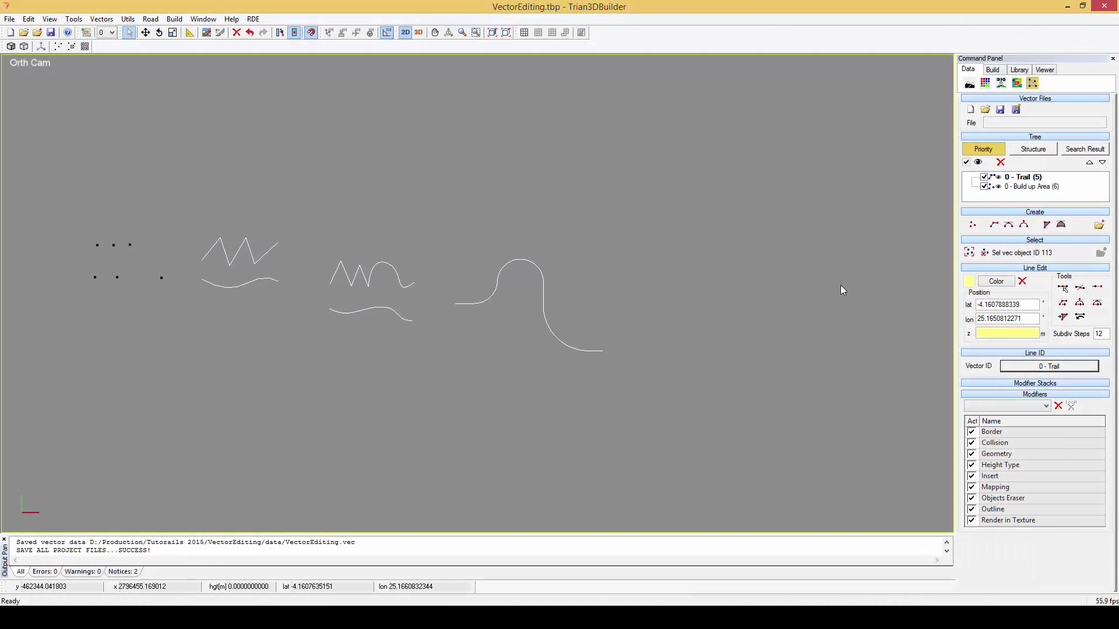
Create two vector groups named Group1 and Group2
left_click(1098, 226)
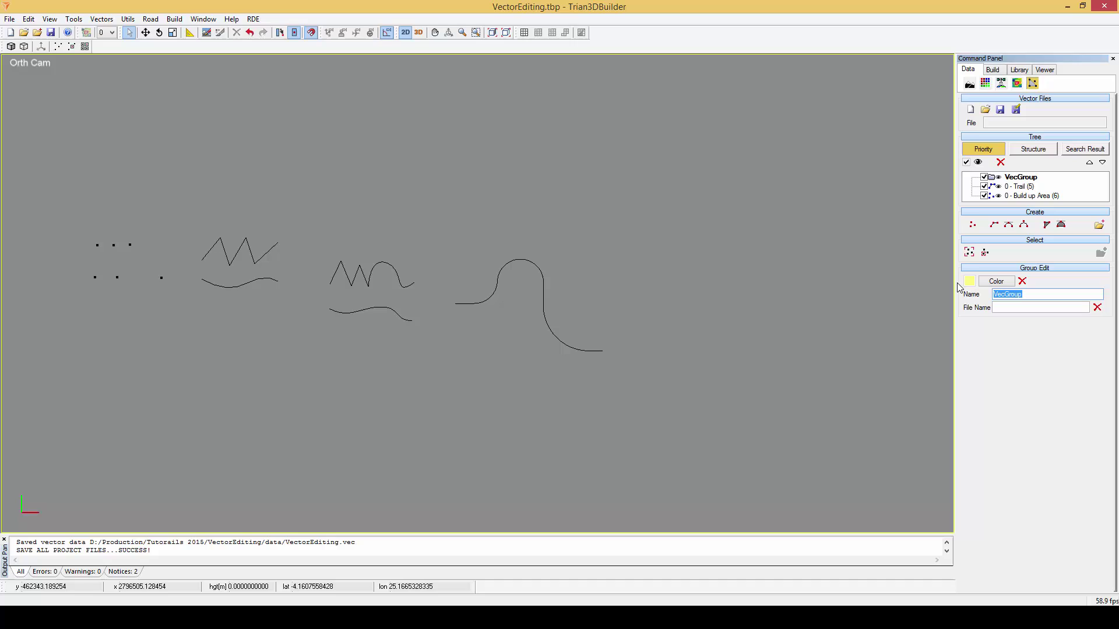
type("Group1")
key("Tab")
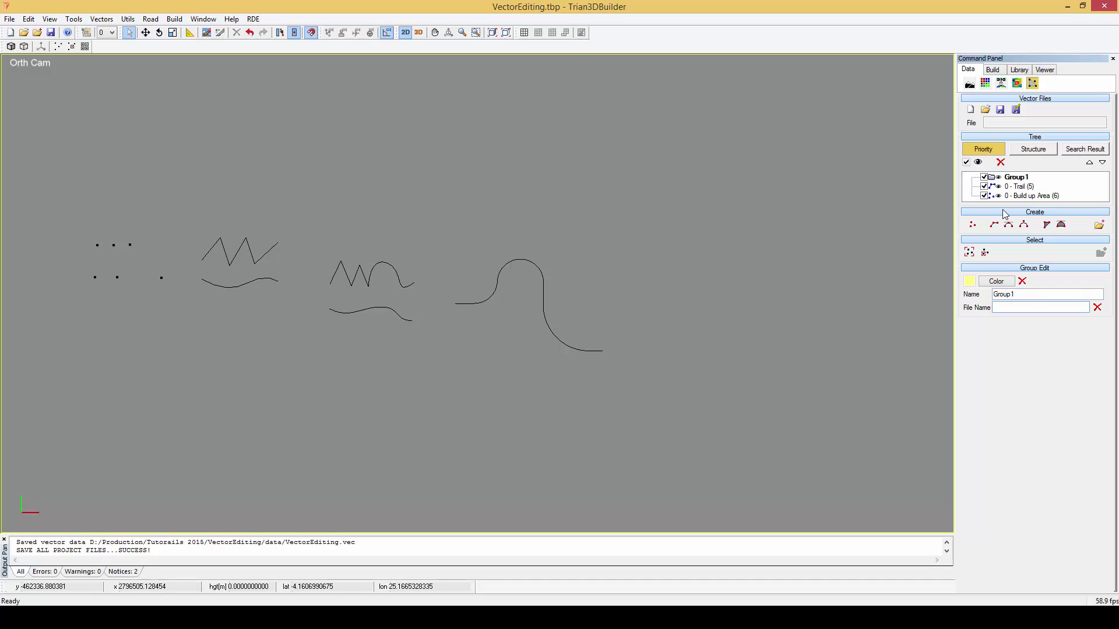
left_click(1019, 188)
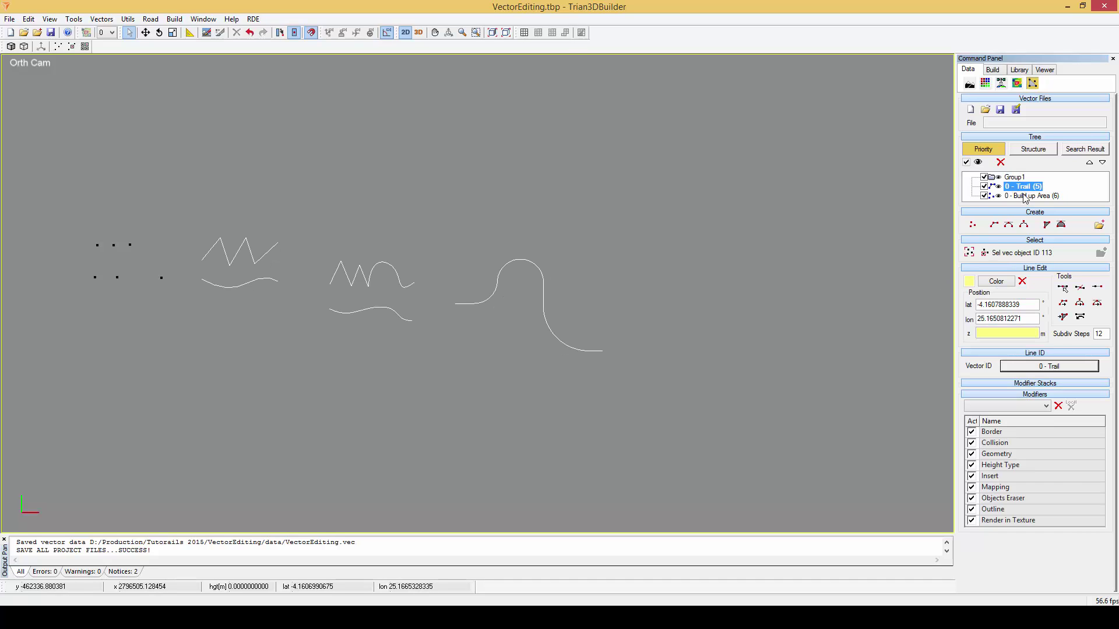
left_click(1101, 227)
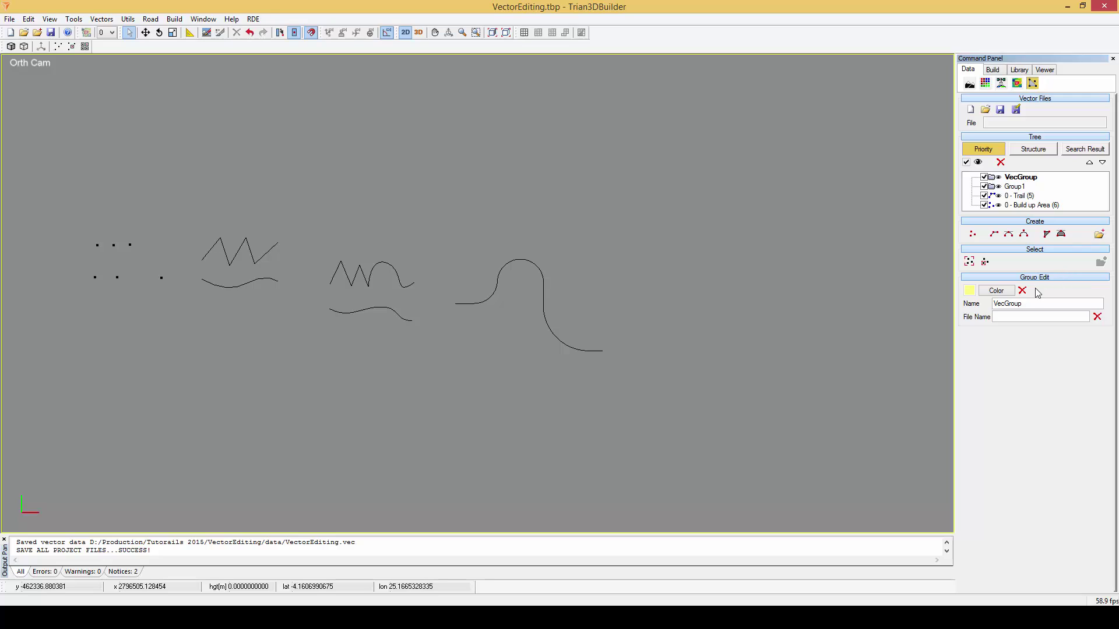
left_click_drag(1032, 303, 971, 304)
type("Group2")
key("Tab")
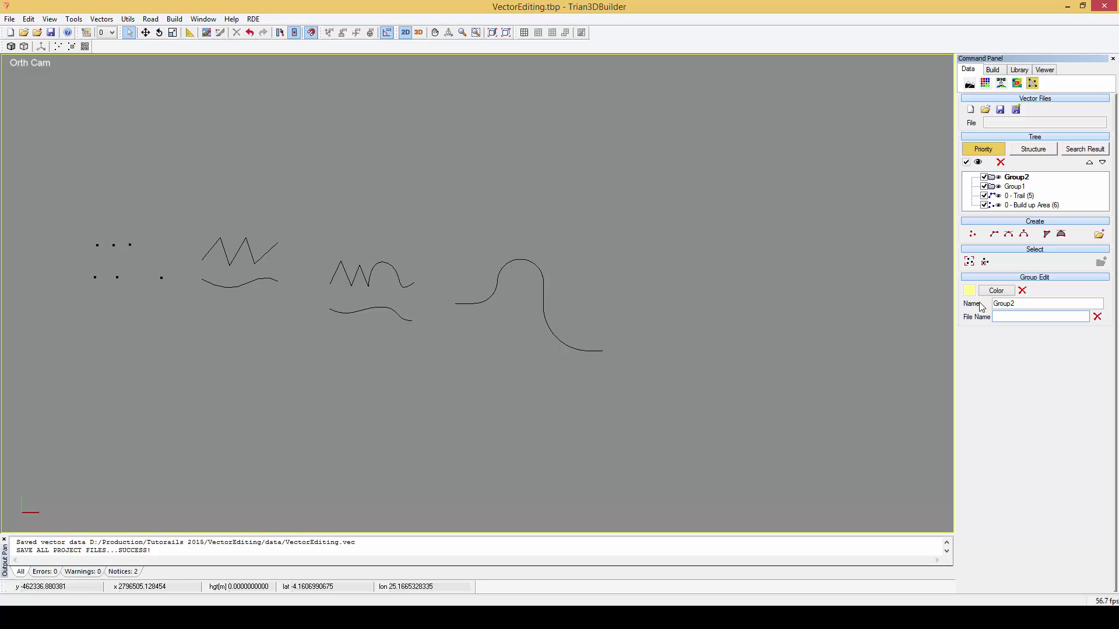
Move the Trail layer into Group2 and the Build up Area points into Group1
left_click(1020, 196)
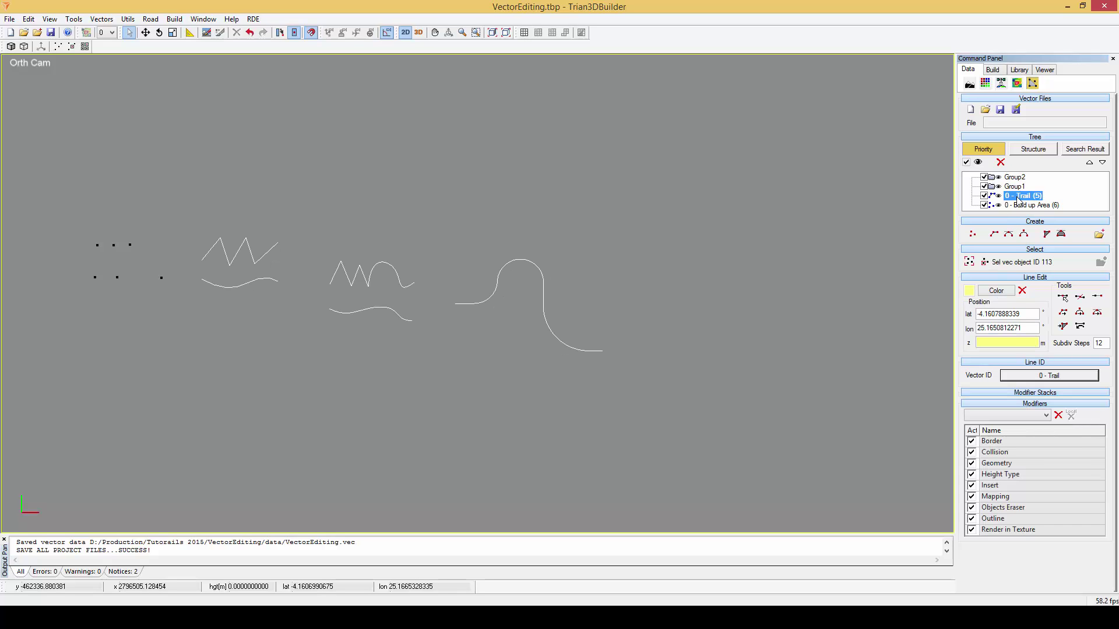
mouse_move(1020, 198)
left_mouse_down()
mouse_move(1017, 178)
mouse_move(1020, 207)
mouse_move(1014, 198)
left_mouse_up()
left_click(1019, 205)
left_click(972, 196)
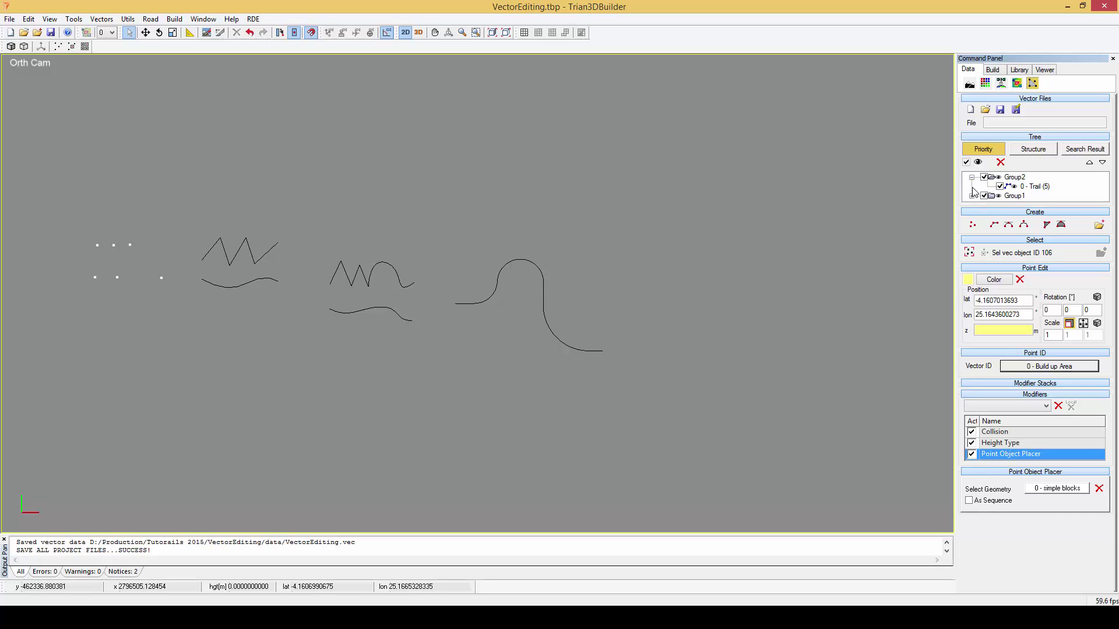
left_click(972, 177)
left_click(972, 196)
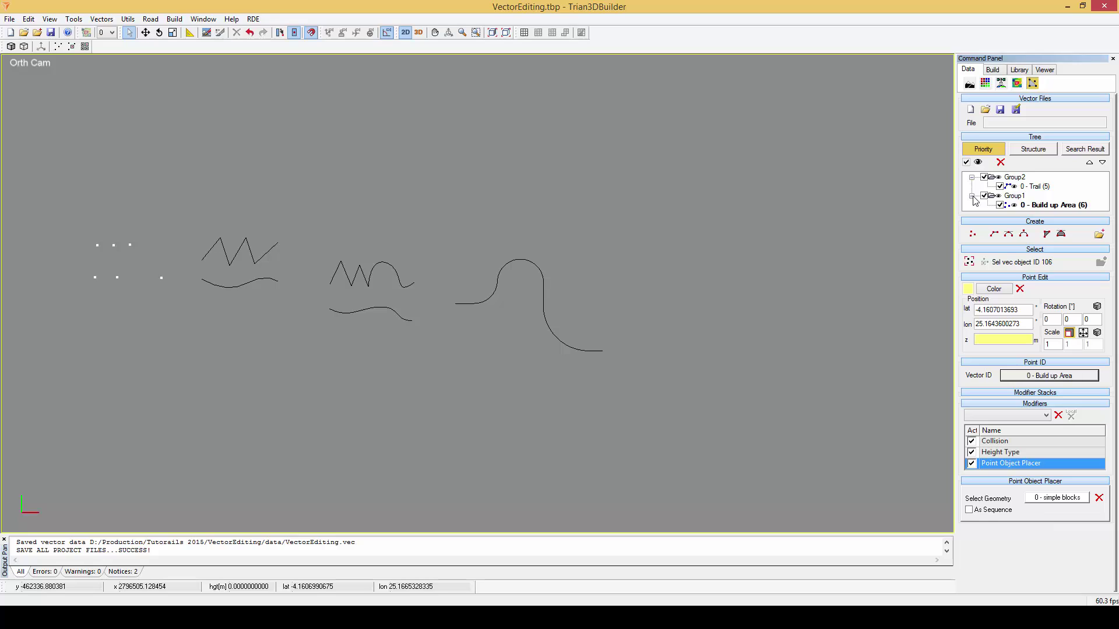
Switch to Element Mode and select the upper zigzag-and-curve line
left_click(392, 267)
right_click(411, 261)
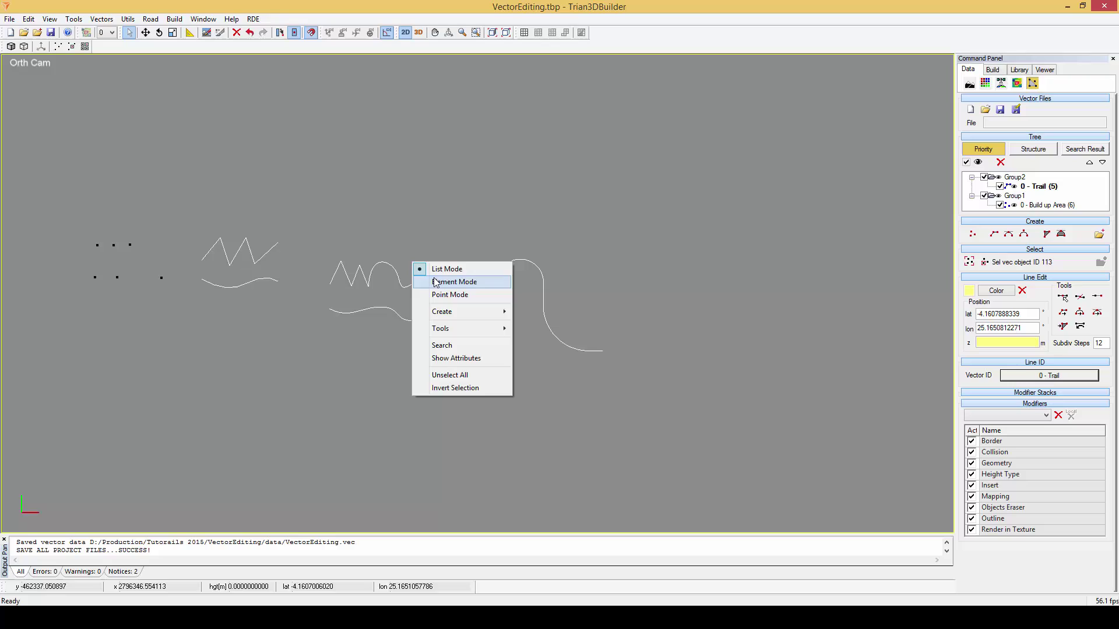
left_click(431, 281)
left_click(400, 280)
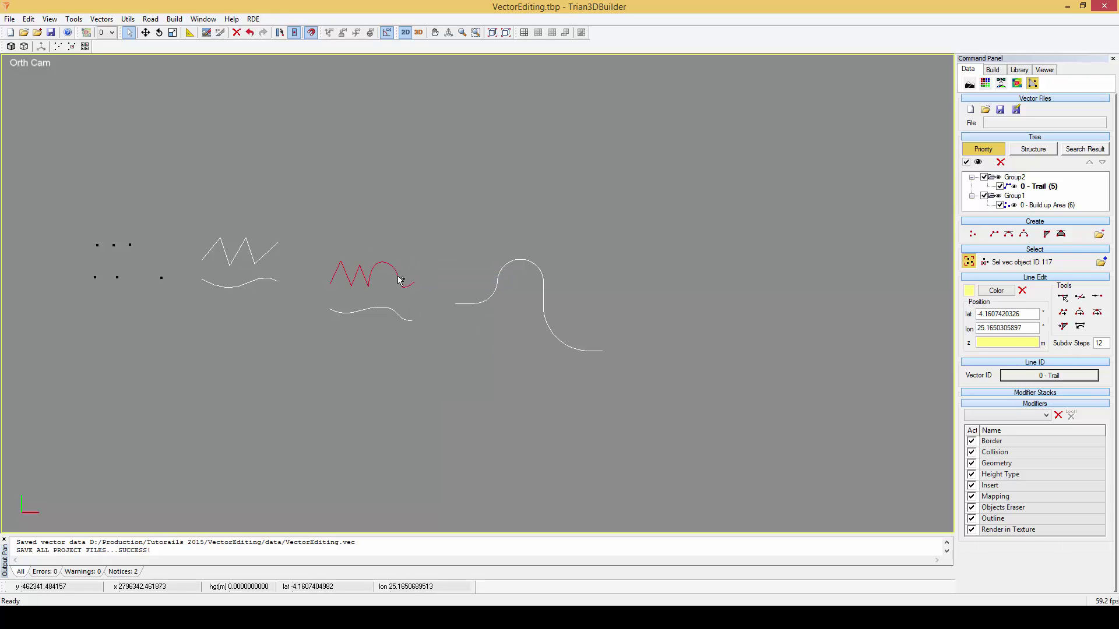
Move the selected line into Group1 via the Select Vector dialog
left_click(1101, 264)
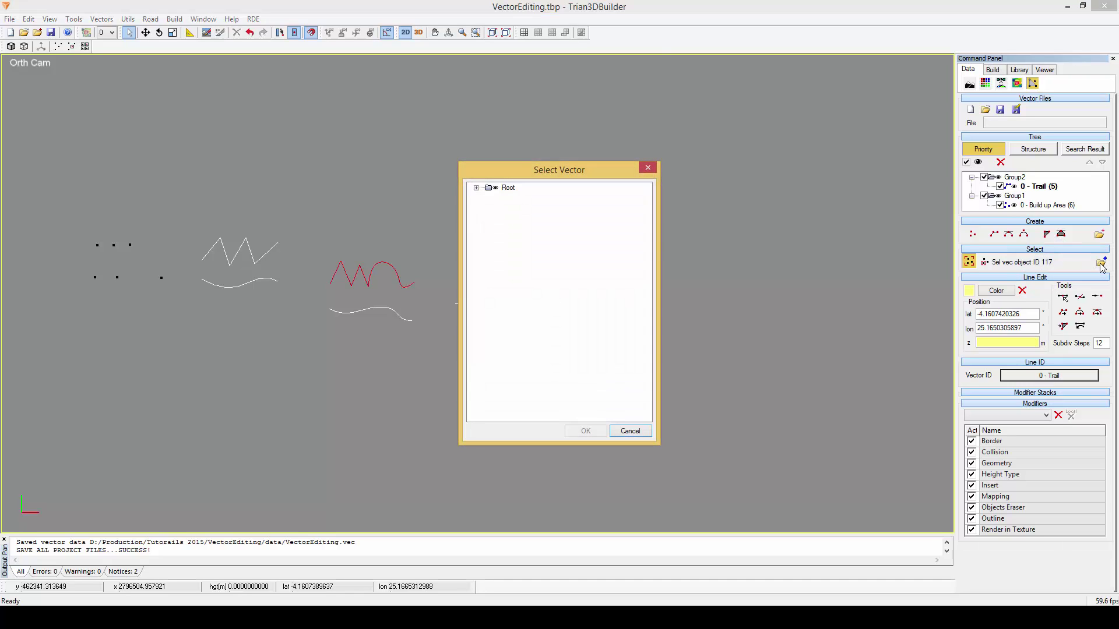
left_click(477, 188)
left_click(492, 207)
left_click(528, 206)
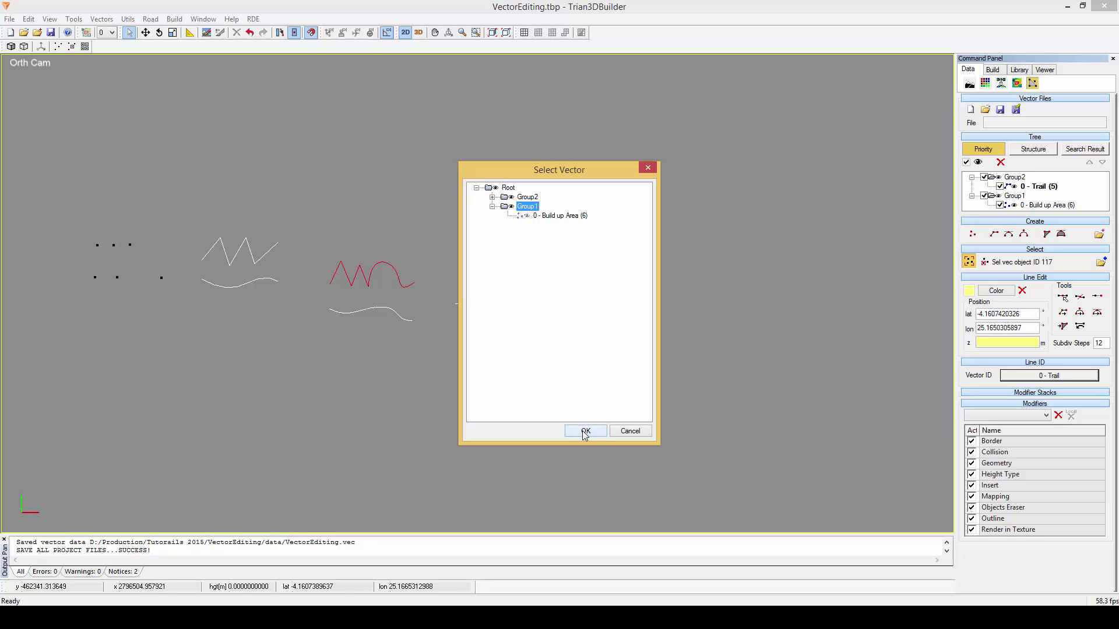
left_click(585, 432)
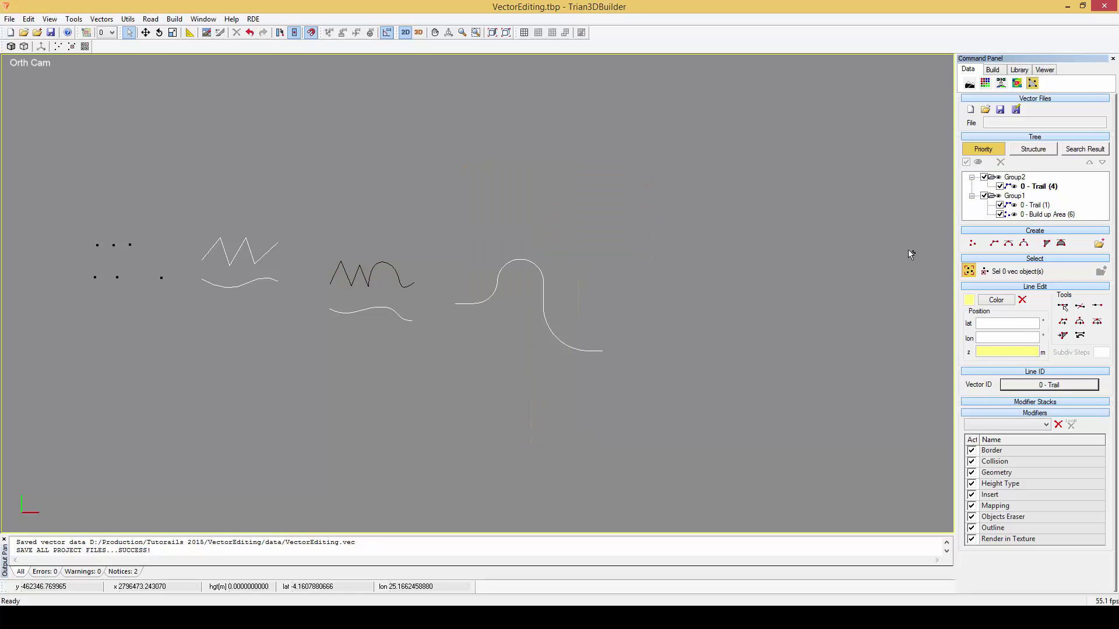
Rearrange the tree to show Trail (4) in Group2 and select Group1
left_click(971, 177)
left_click(972, 187)
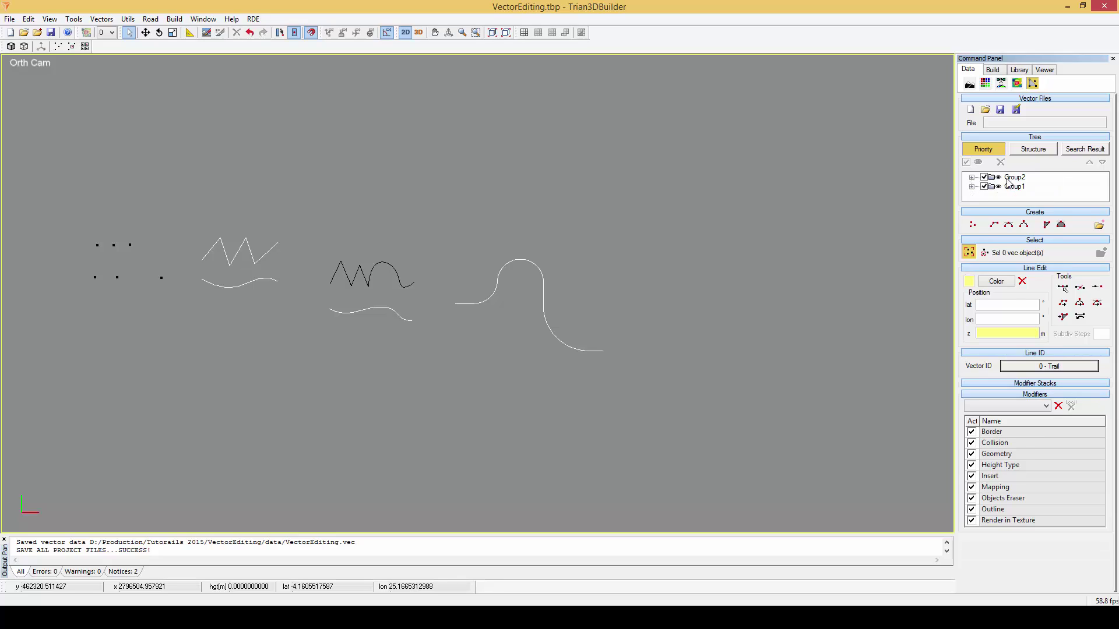
double_click(1013, 179)
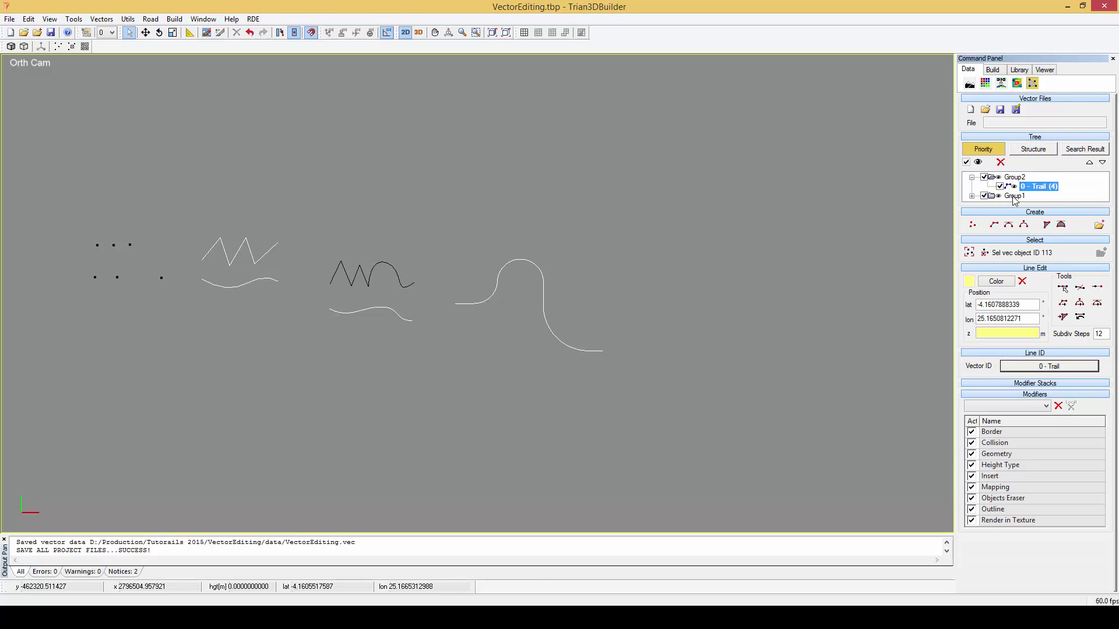
left_click(1015, 196)
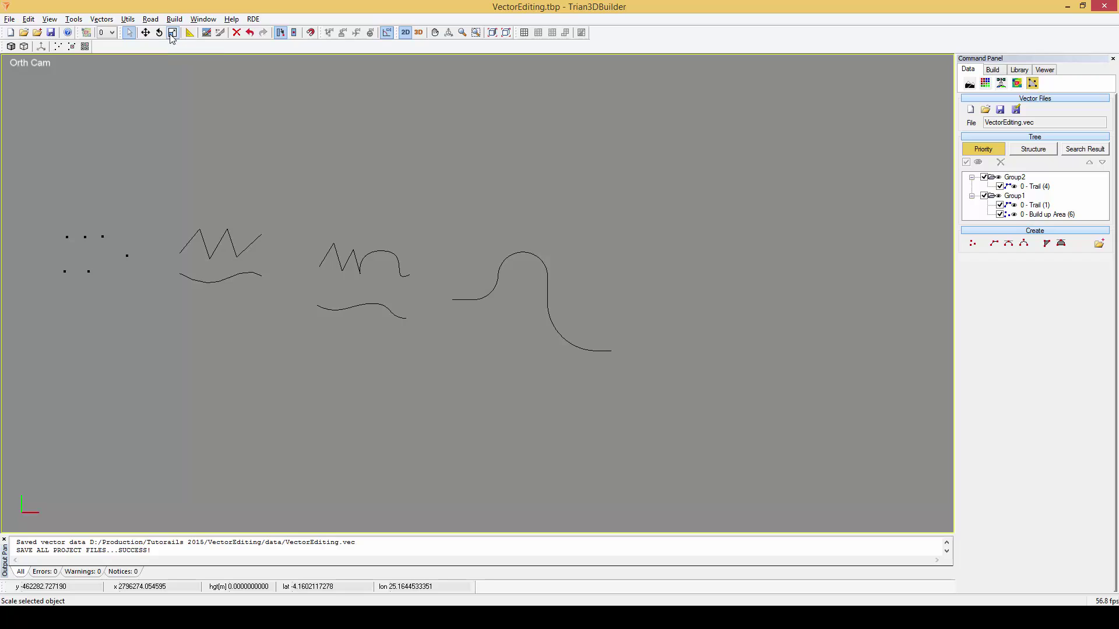
Switch to Element Mode and select the single Build up Area point left of the zigzag
left_click(127, 257)
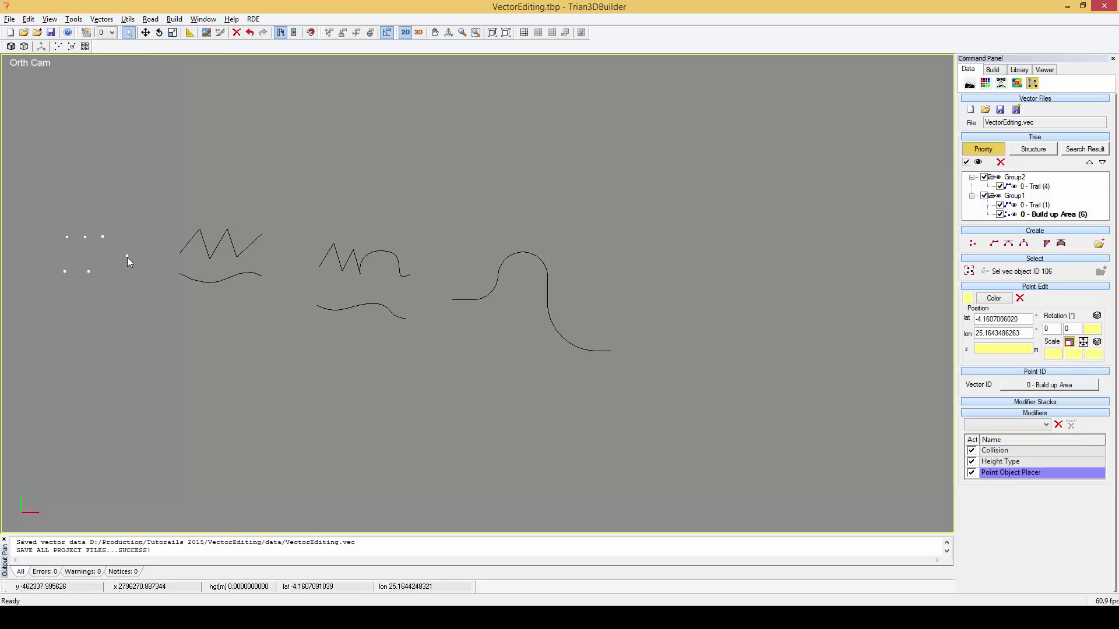
right_click(127, 257)
left_click(146, 277)
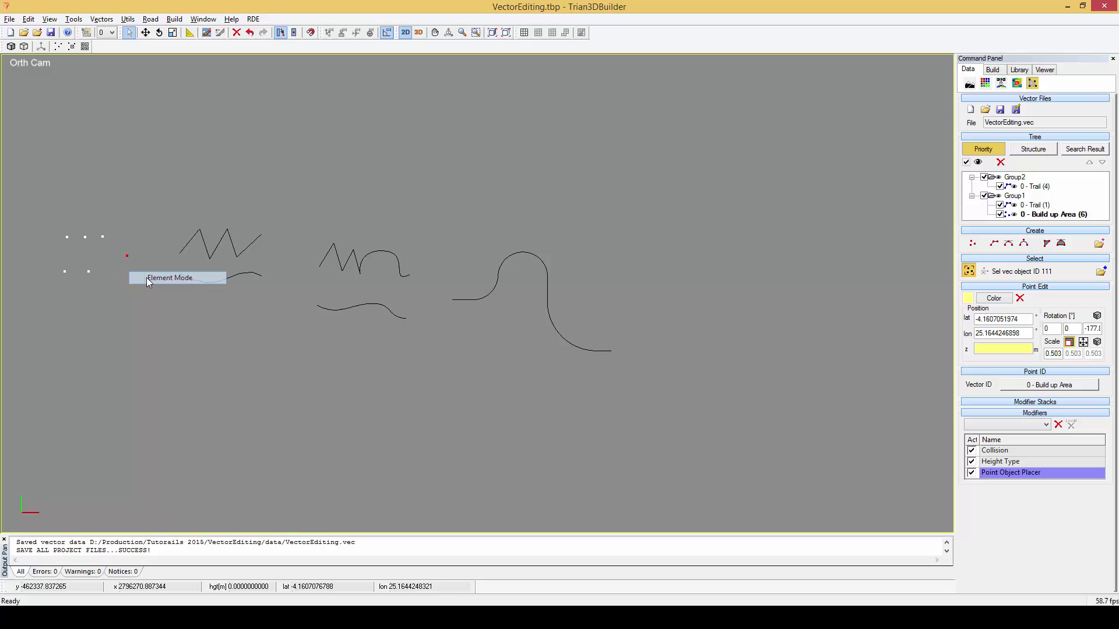
left_click_drag(120, 251, 134, 271)
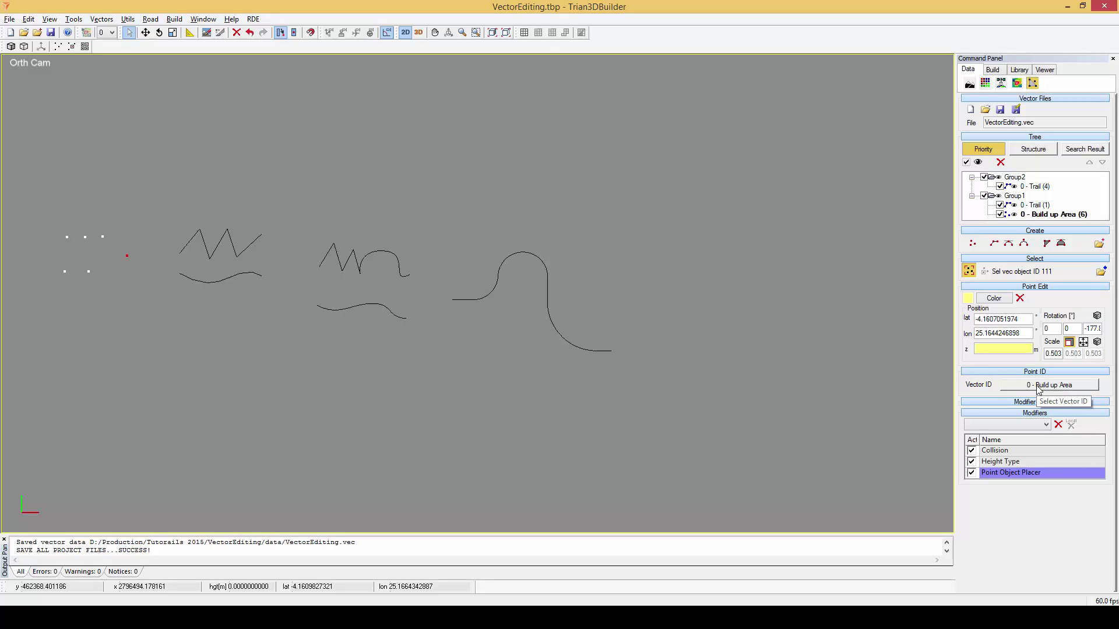
Show the selected build-up area's geometry and move it up and to the right
left_click(98, 19)
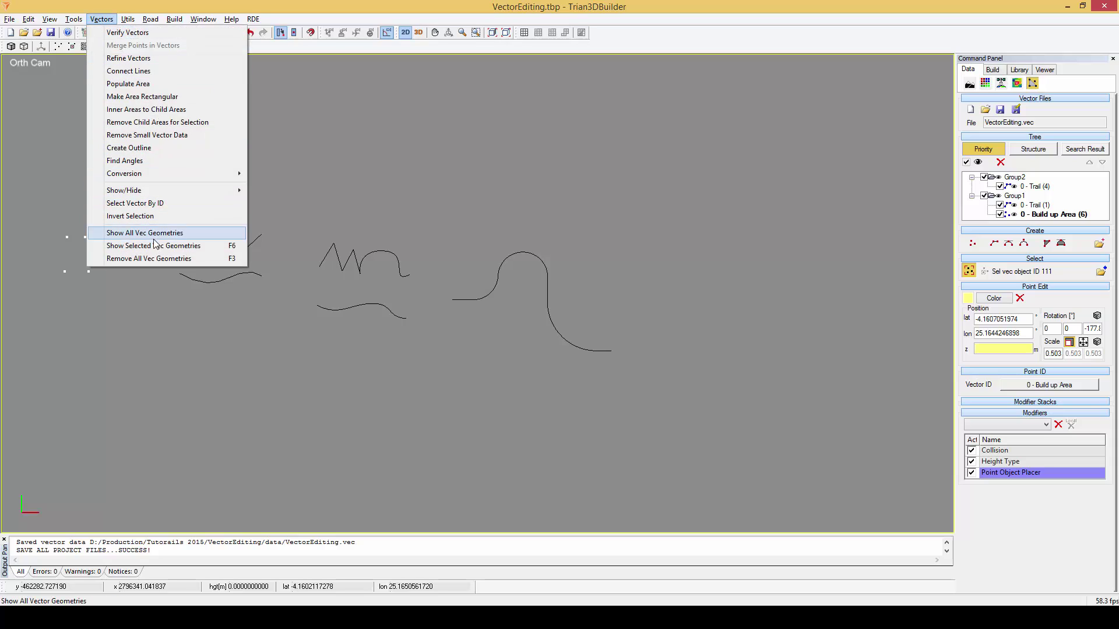
left_click(212, 249)
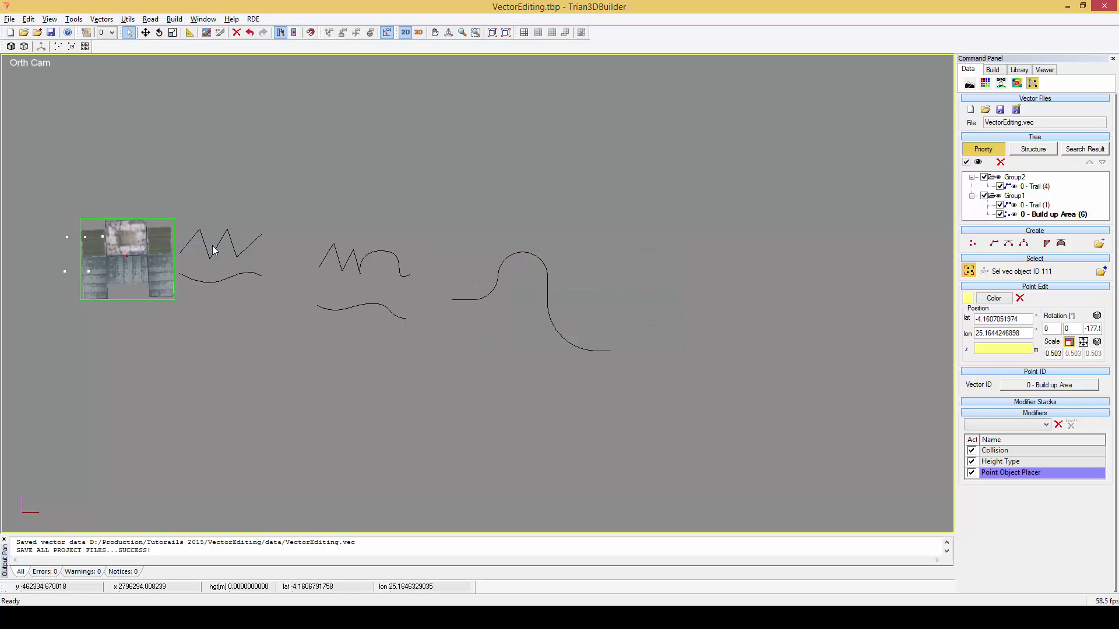
left_click(145, 32)
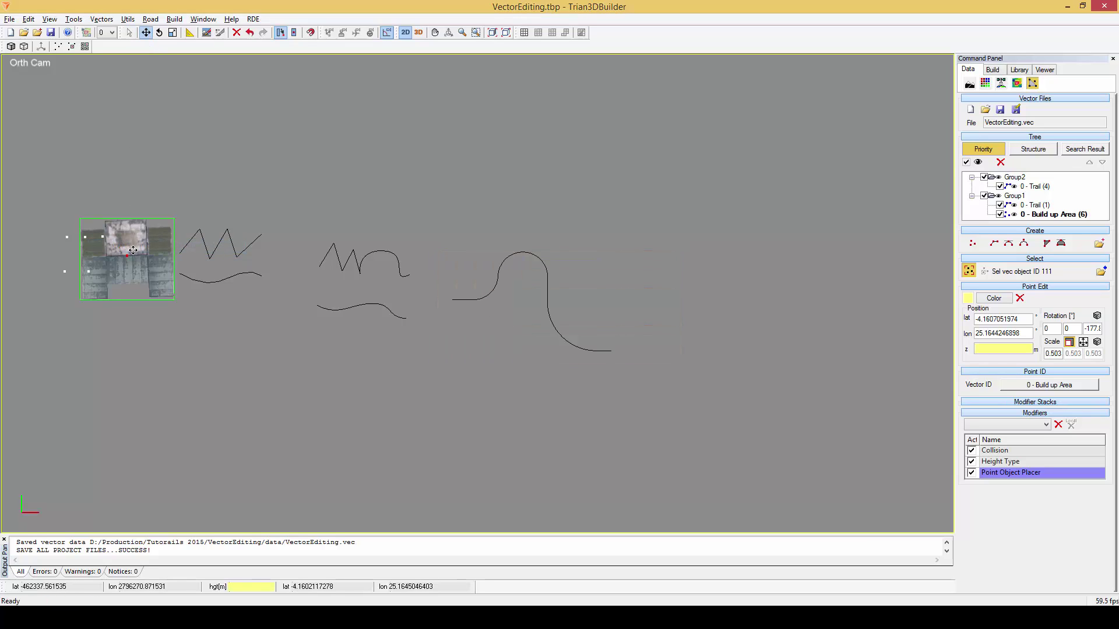
left_click_drag(133, 250, 219, 131)
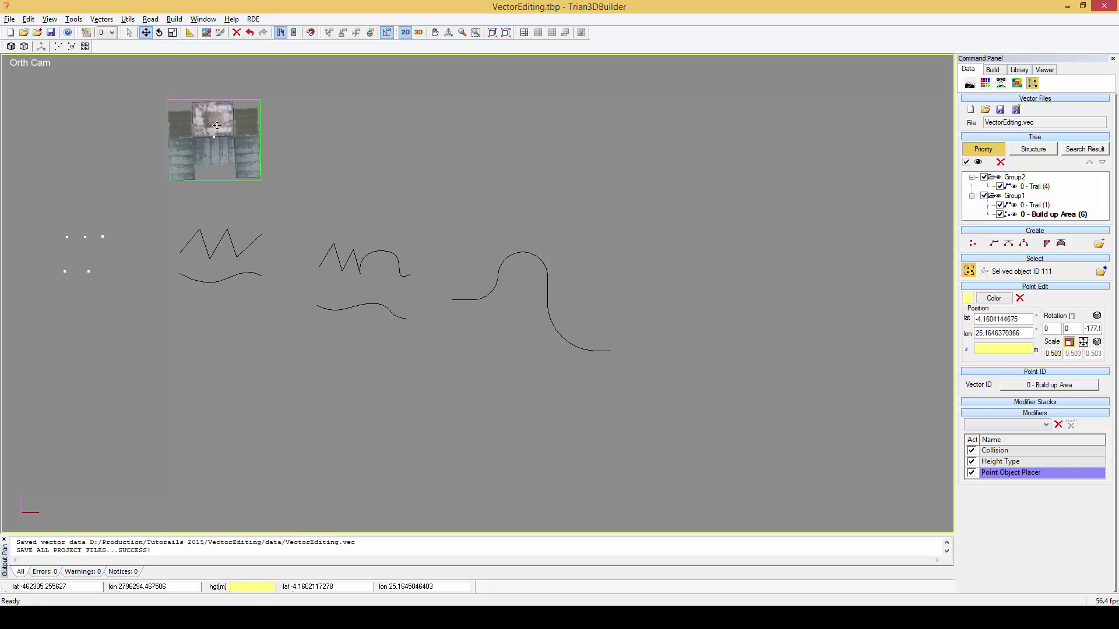
Rotate the area about its own centre to 131.3°, then return to object selection
left_click(159, 32)
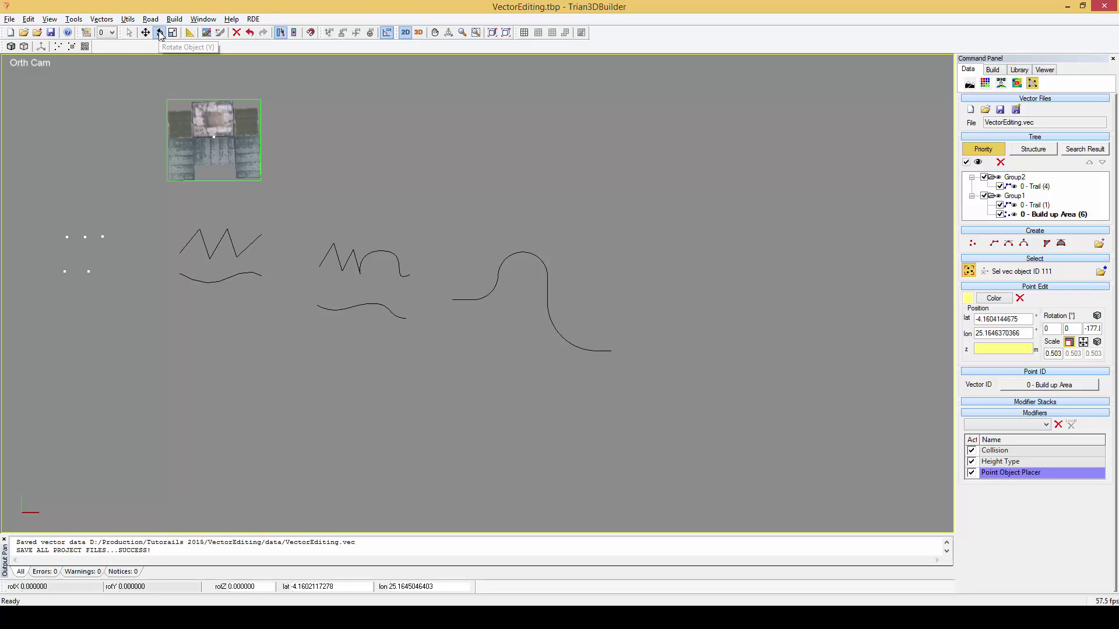
left_click(294, 32)
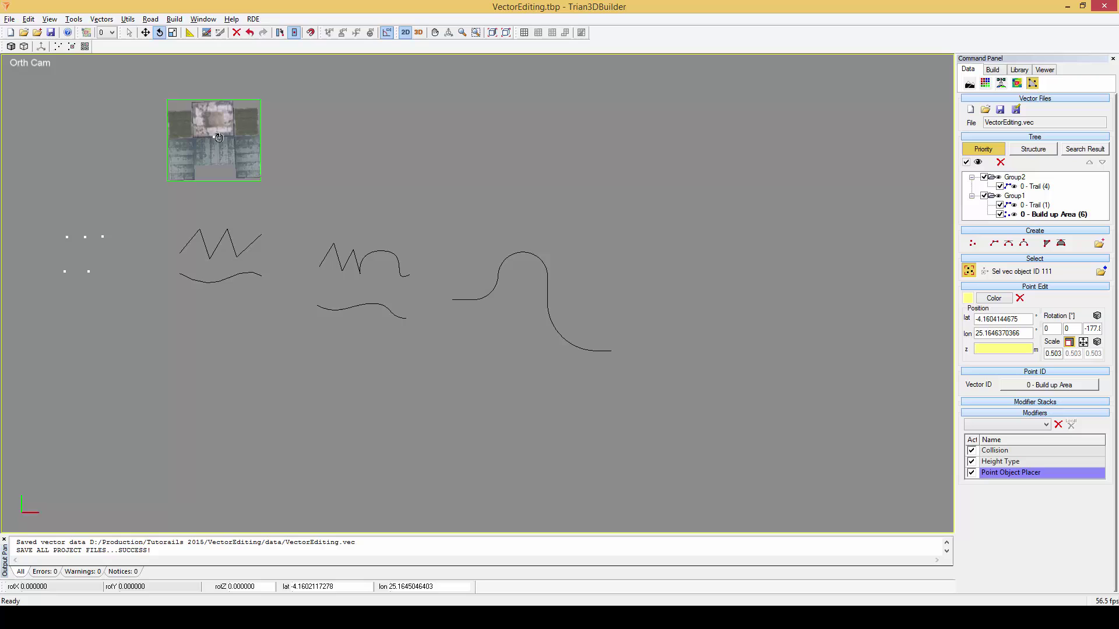
left_click_drag(218, 137, 223, 179)
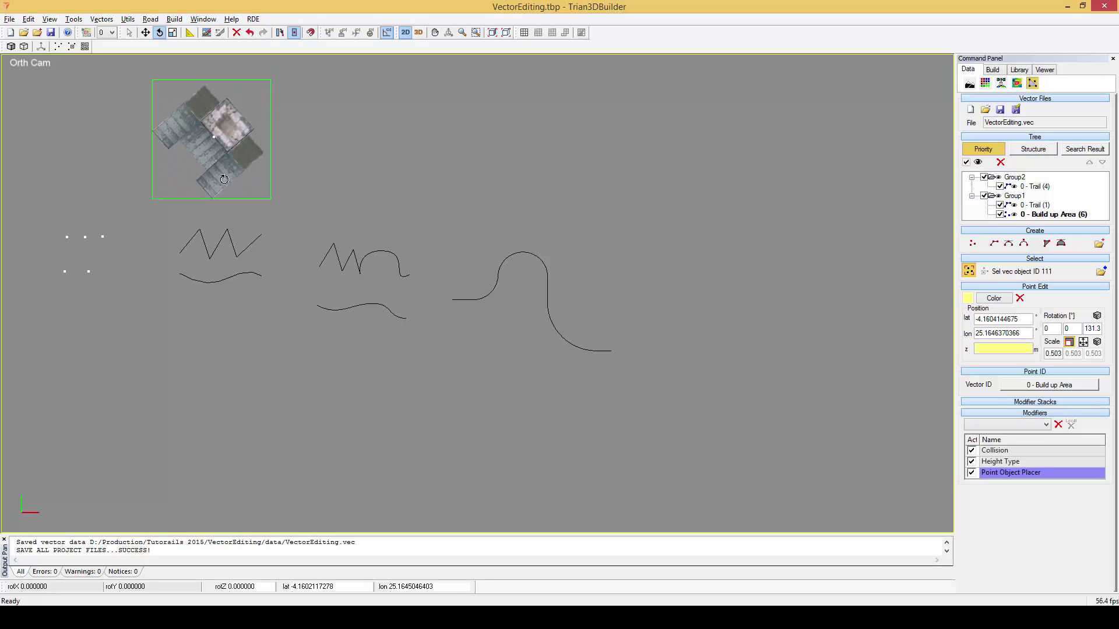
right_click(306, 153)
left_click(320, 157)
right_click(317, 157)
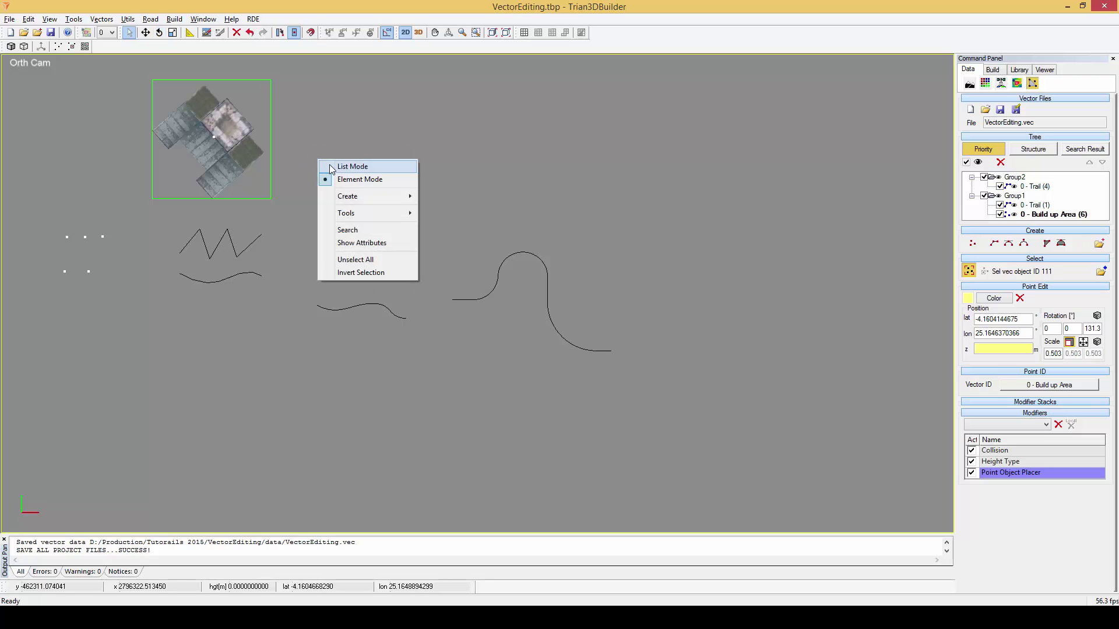
left_click(330, 164)
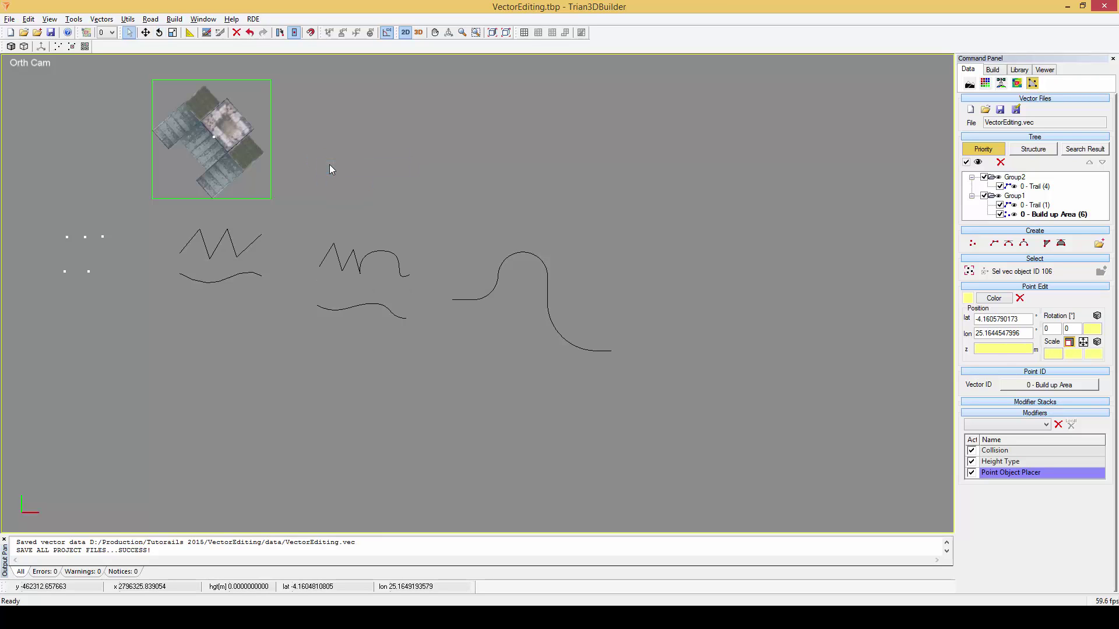
Choose Vectors > Remove All Vec Geometries to hide the textured building
left_click(100, 22)
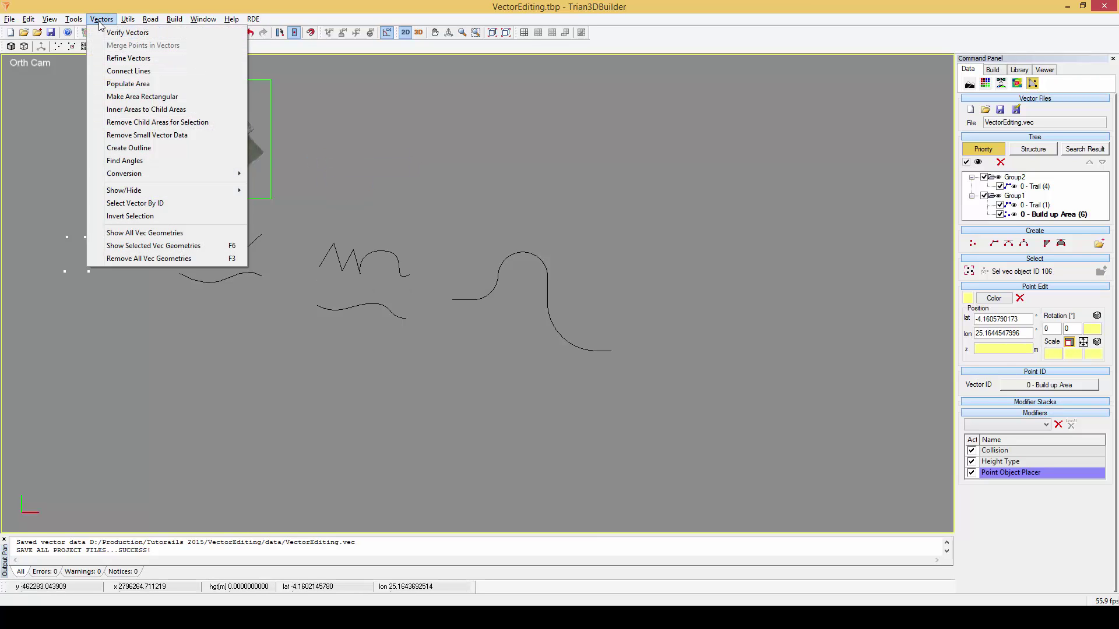
left_click(182, 260)
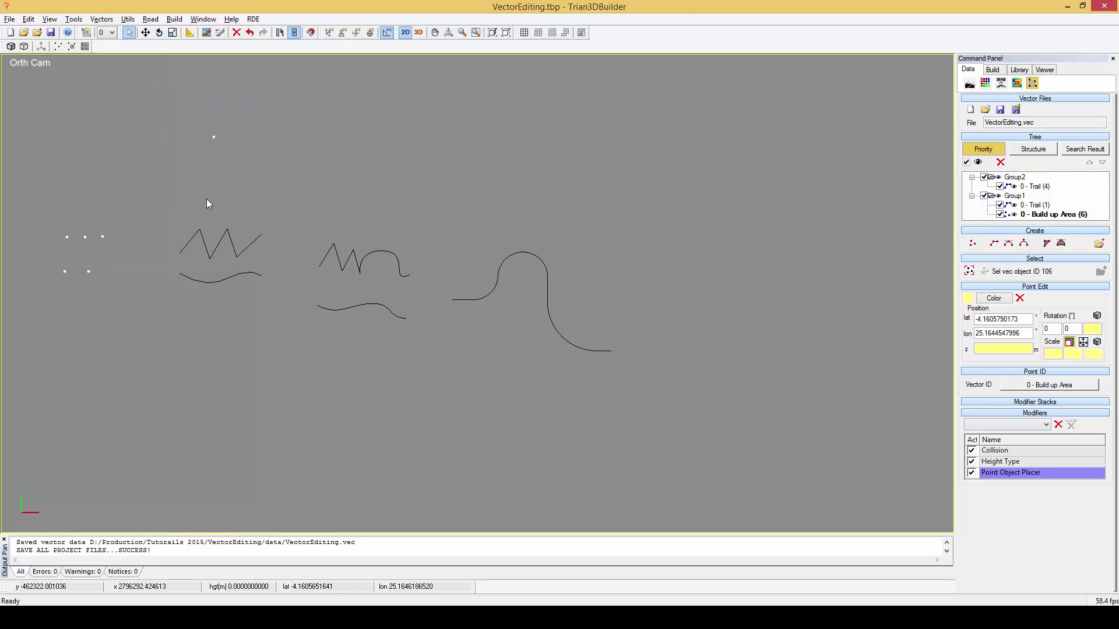
Select the middle Trail line and box-select its end vertex in Point Mode
left_click(328, 258)
right_click(323, 217)
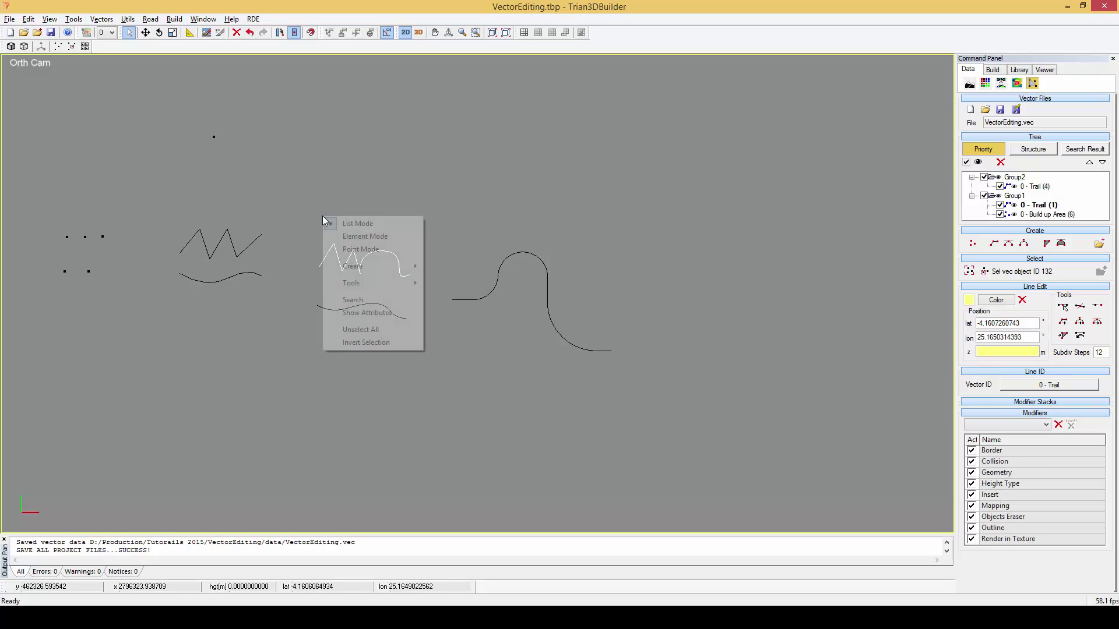
left_click(353, 249)
left_click_drag(422, 260, 442, 274)
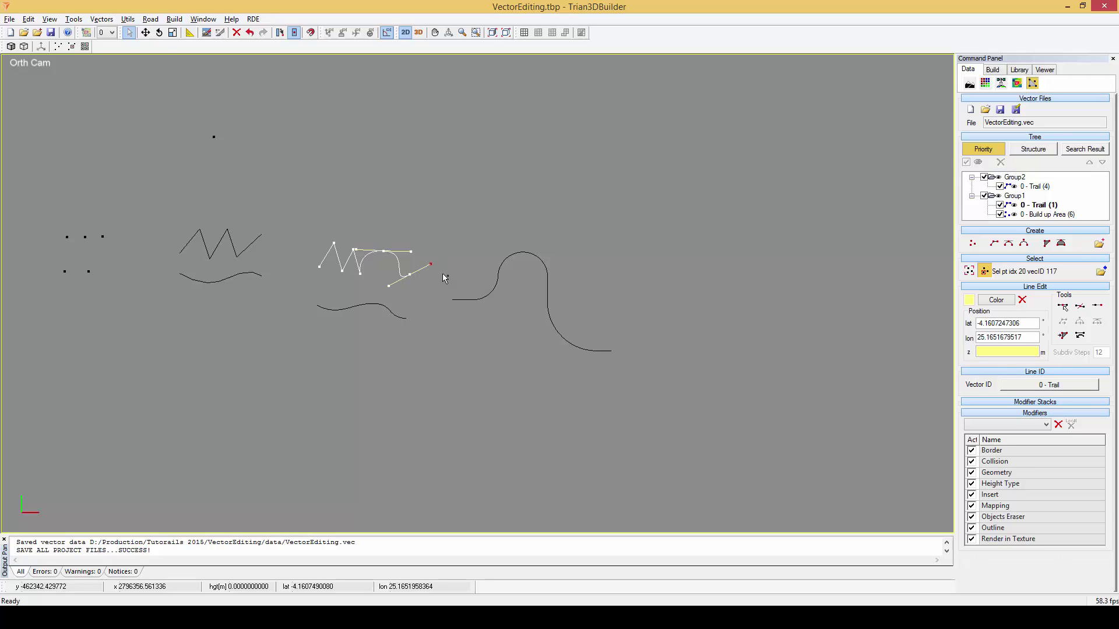
Move the end vertex down-left so the curve hooks back, then return to List Mode
left_click(144, 33)
left_click_drag(434, 270, 390, 287)
right_click(393, 226)
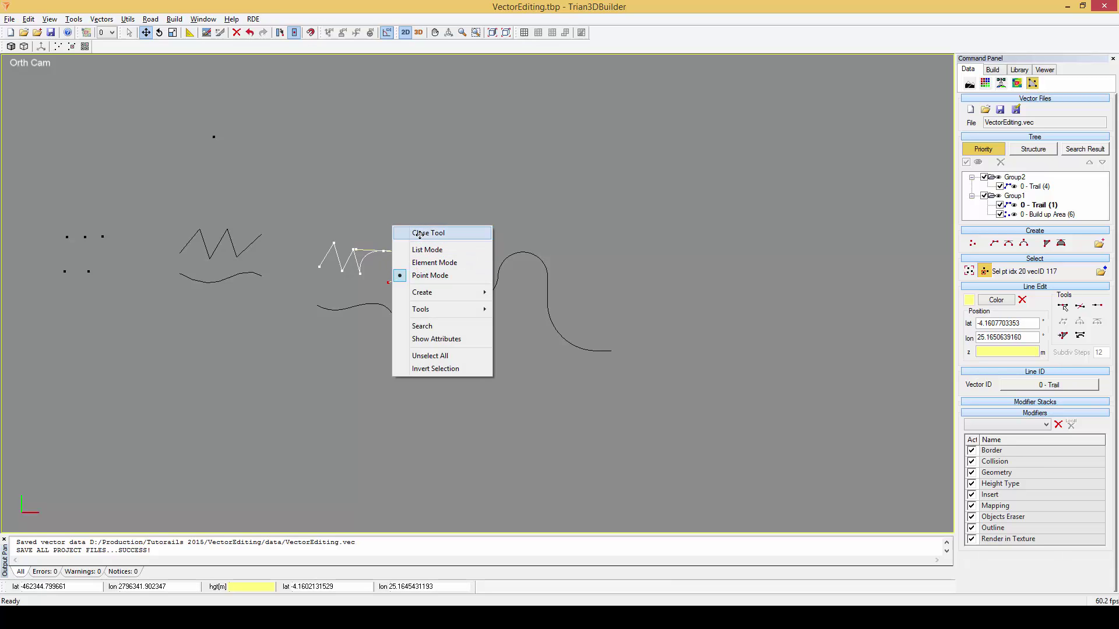
left_click(416, 228)
right_click(416, 226)
left_click(425, 232)
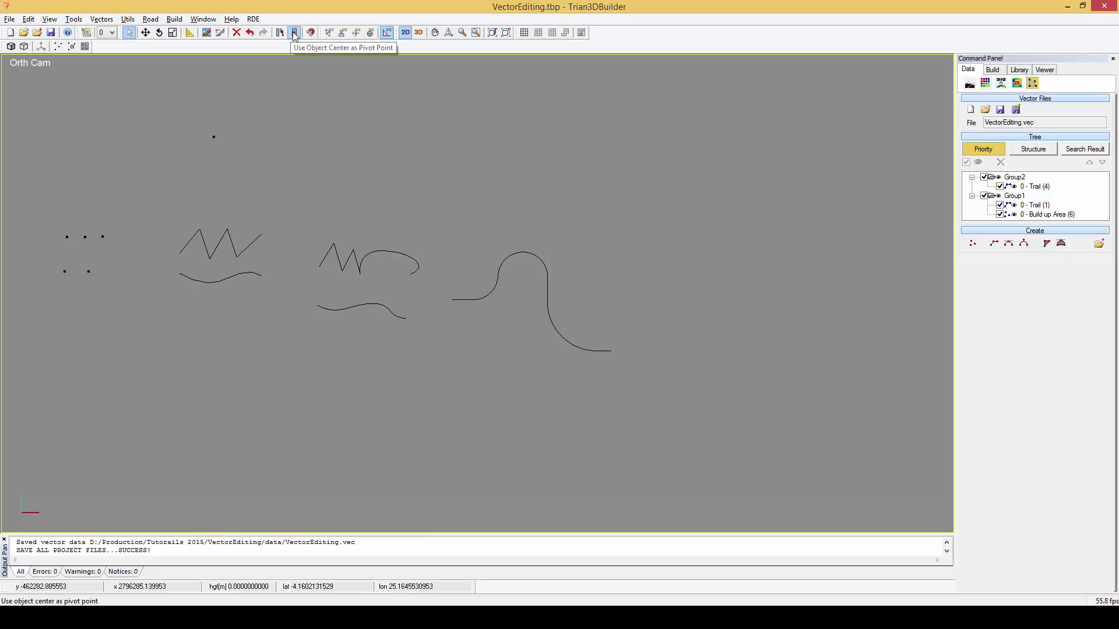
Rotate the middle zigzag trail to rotZ 97.2 about its object centre, after trying a clicked pivot
left_click(295, 34)
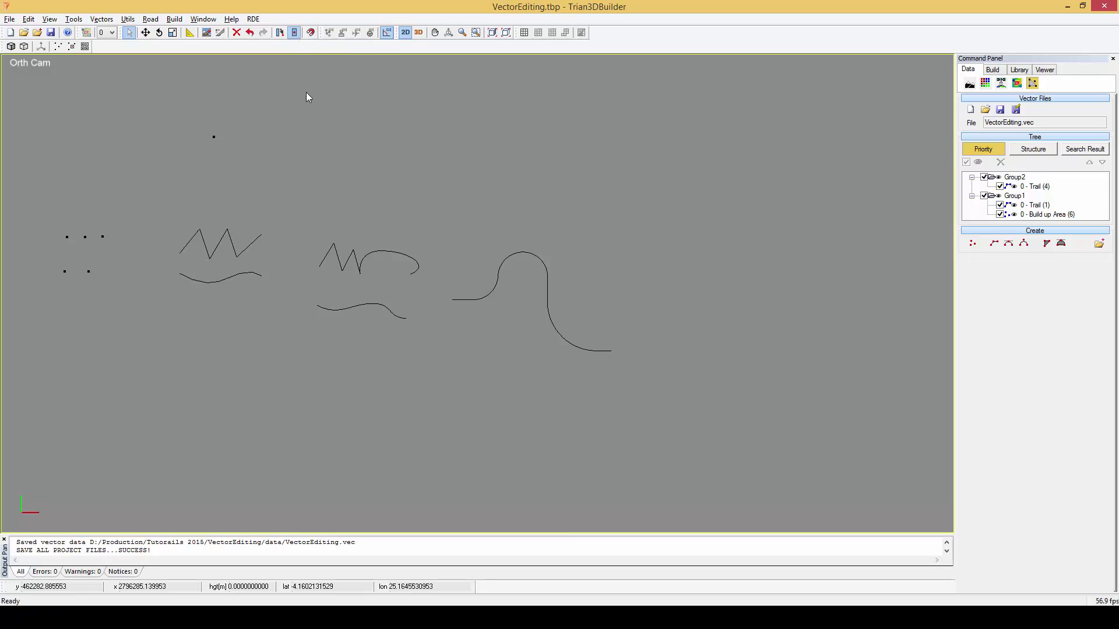
left_click(363, 262)
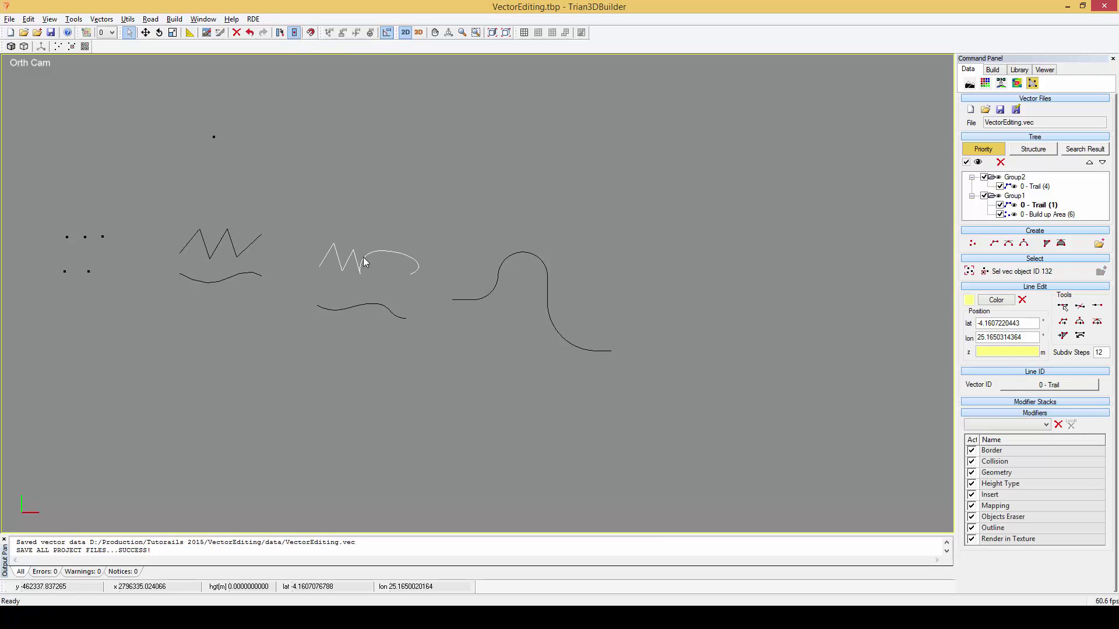
left_click(159, 32)
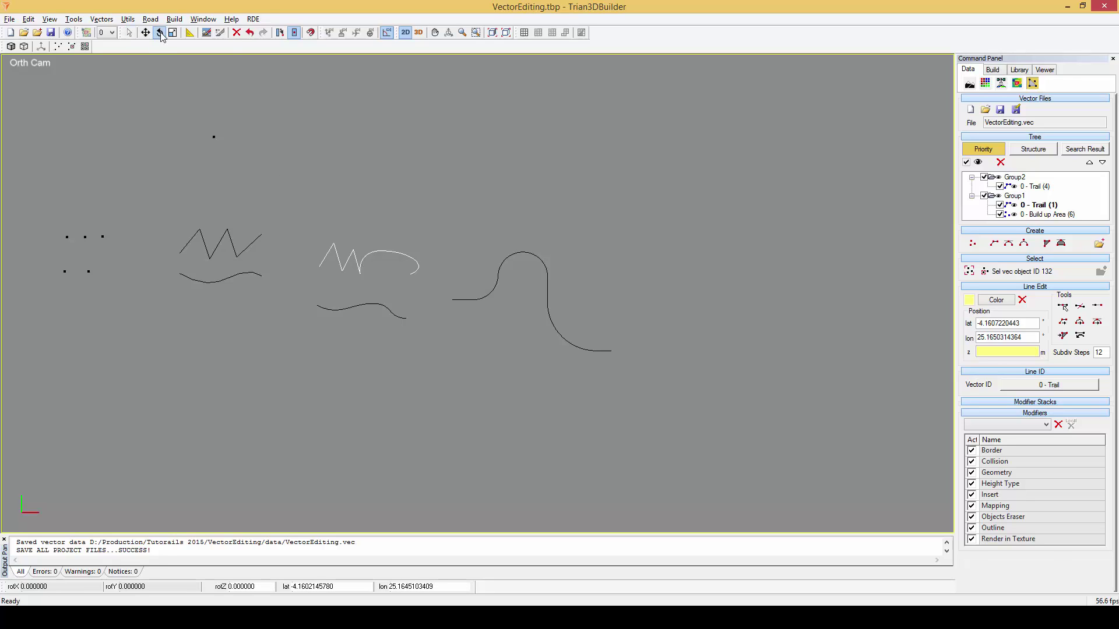
left_click(279, 35)
mouse_move(612, 349)
left_mouse_down()
mouse_move(612, 338)
mouse_move(612, 372)
mouse_move(609, 348)
left_mouse_up()
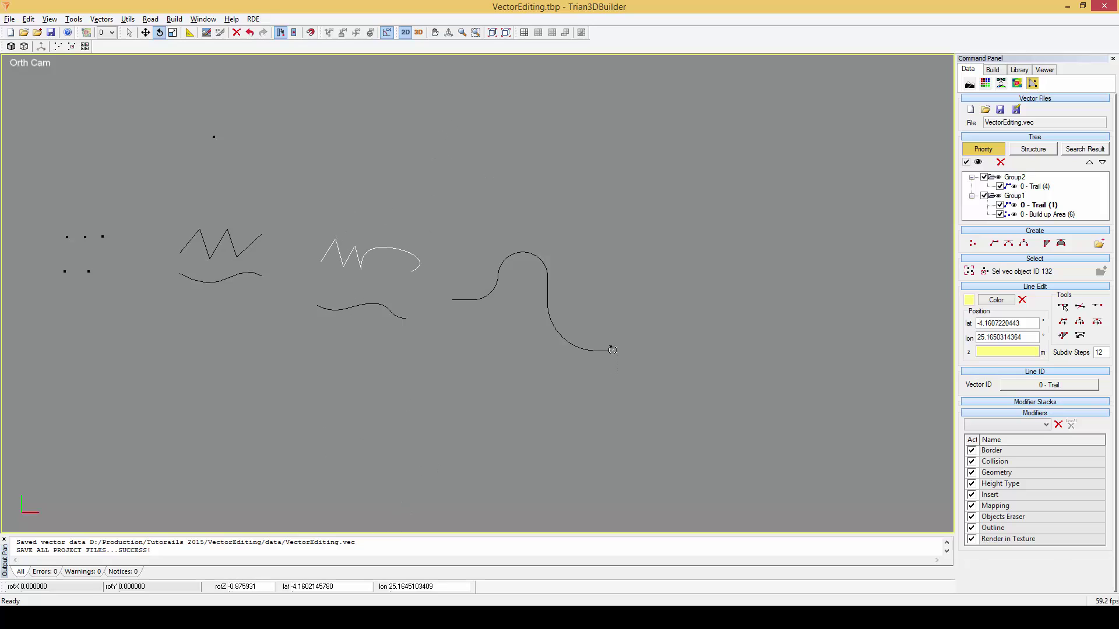
left_click(295, 35)
left_click_drag(611, 349, 602, 321)
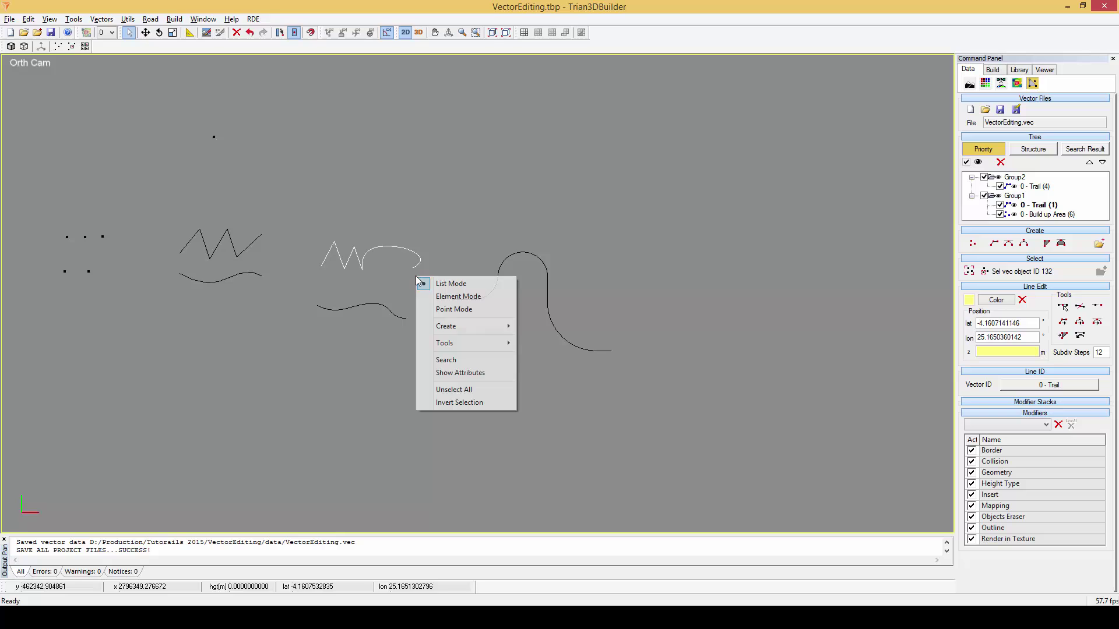
Switch the viewport to Point Mode for the trail, then back to List Mode
left_click(447, 310)
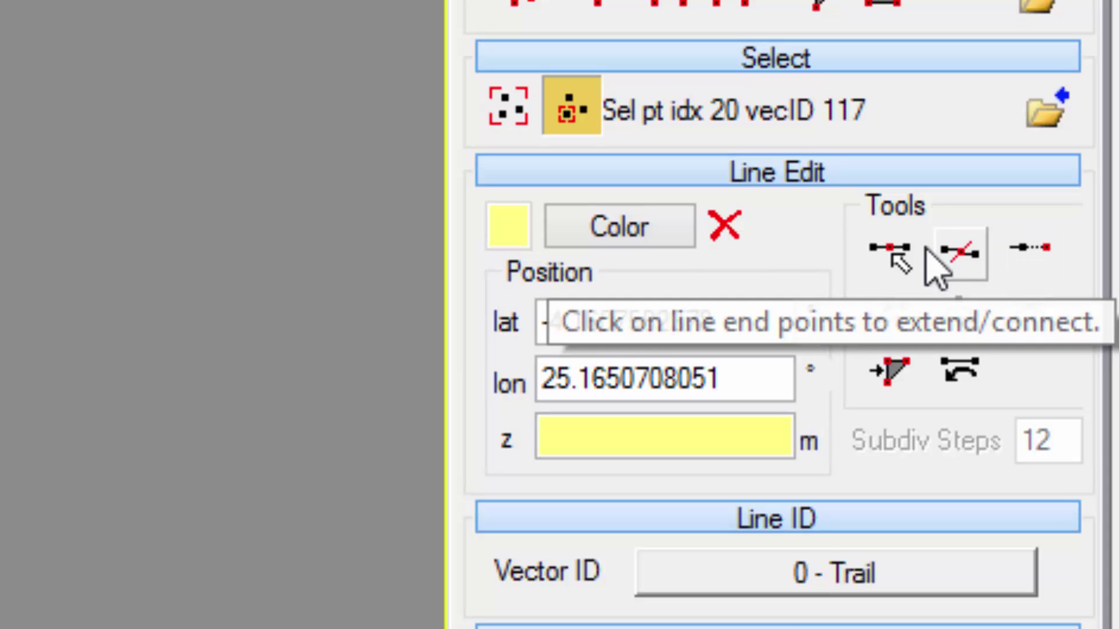
right_click(147, 233)
left_click(201, 261)
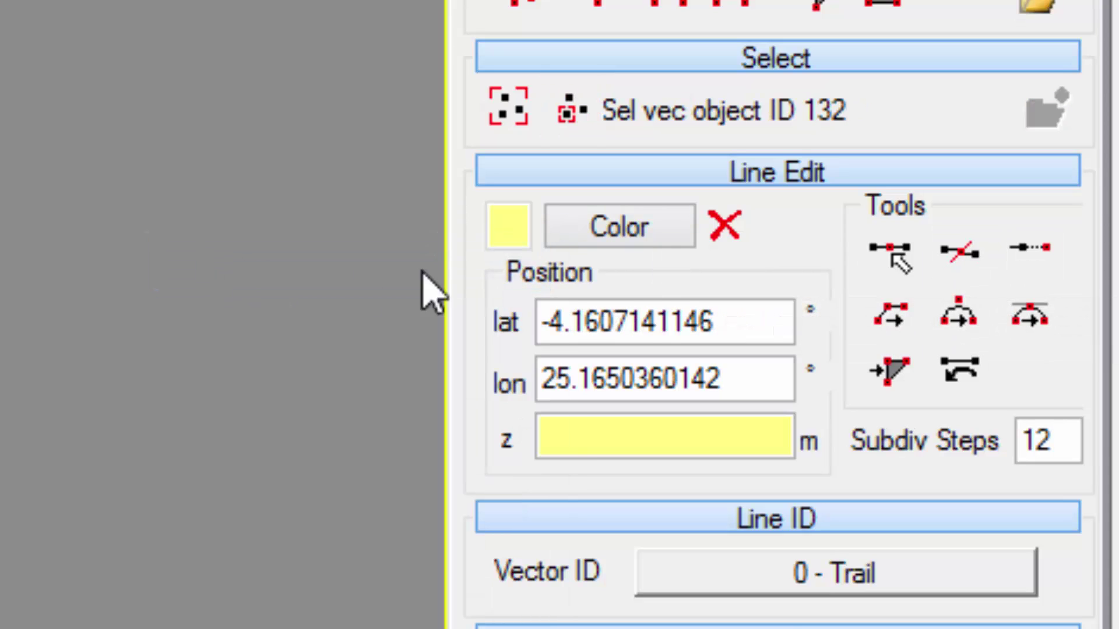